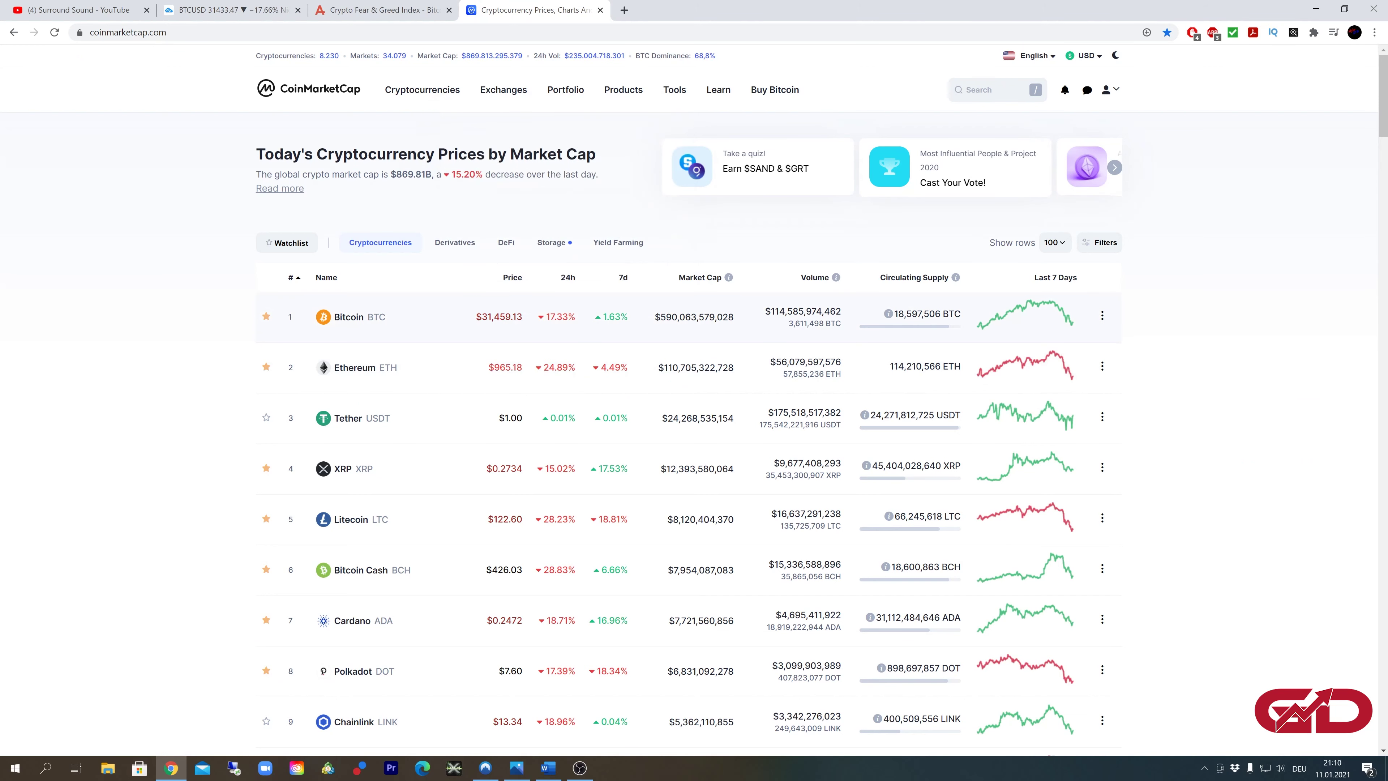
Step: Scroll down CoinMarketCap's top-coin market-cap ranking, then switch to the BTCUSD daily chart tab
{"action": "scroll", "coordinate": [694, 383], "scroll_direction": "down", "scroll_amount": 1}
{"action": "scroll", "coordinate": [576, 305], "scroll_direction": "down", "scroll_amount": 1}
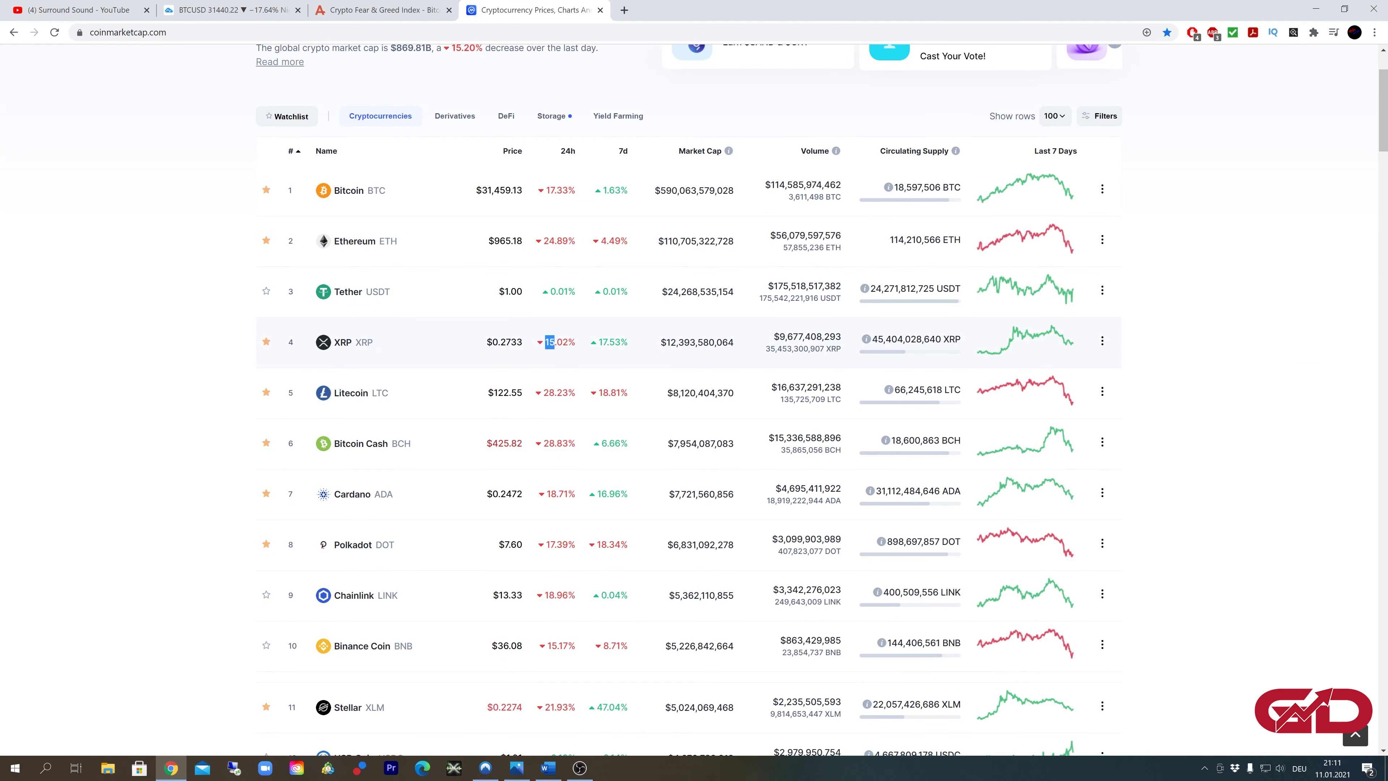
{"action": "scroll", "coordinate": [578, 329], "scroll_direction": "down", "scroll_amount": 2}
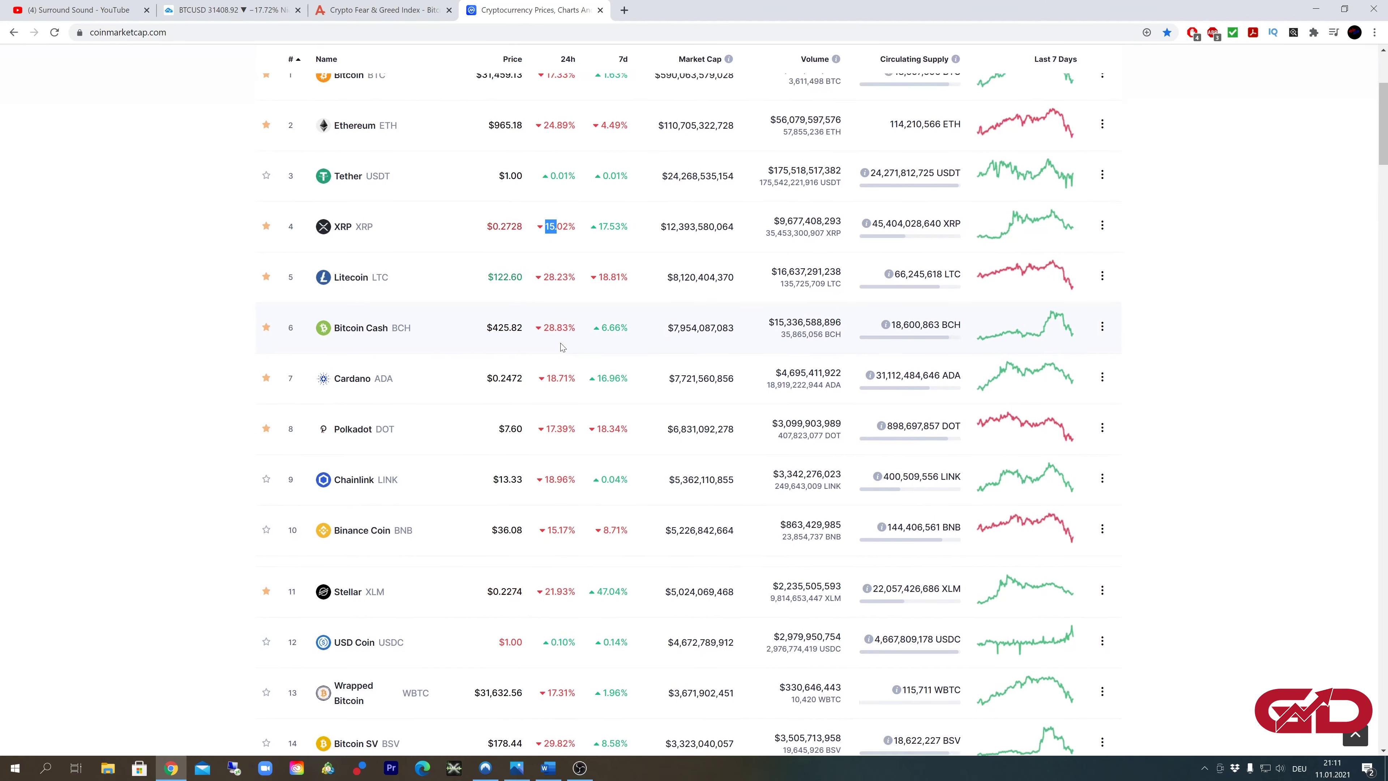
{"action": "key", "text": "ctrl+2"}
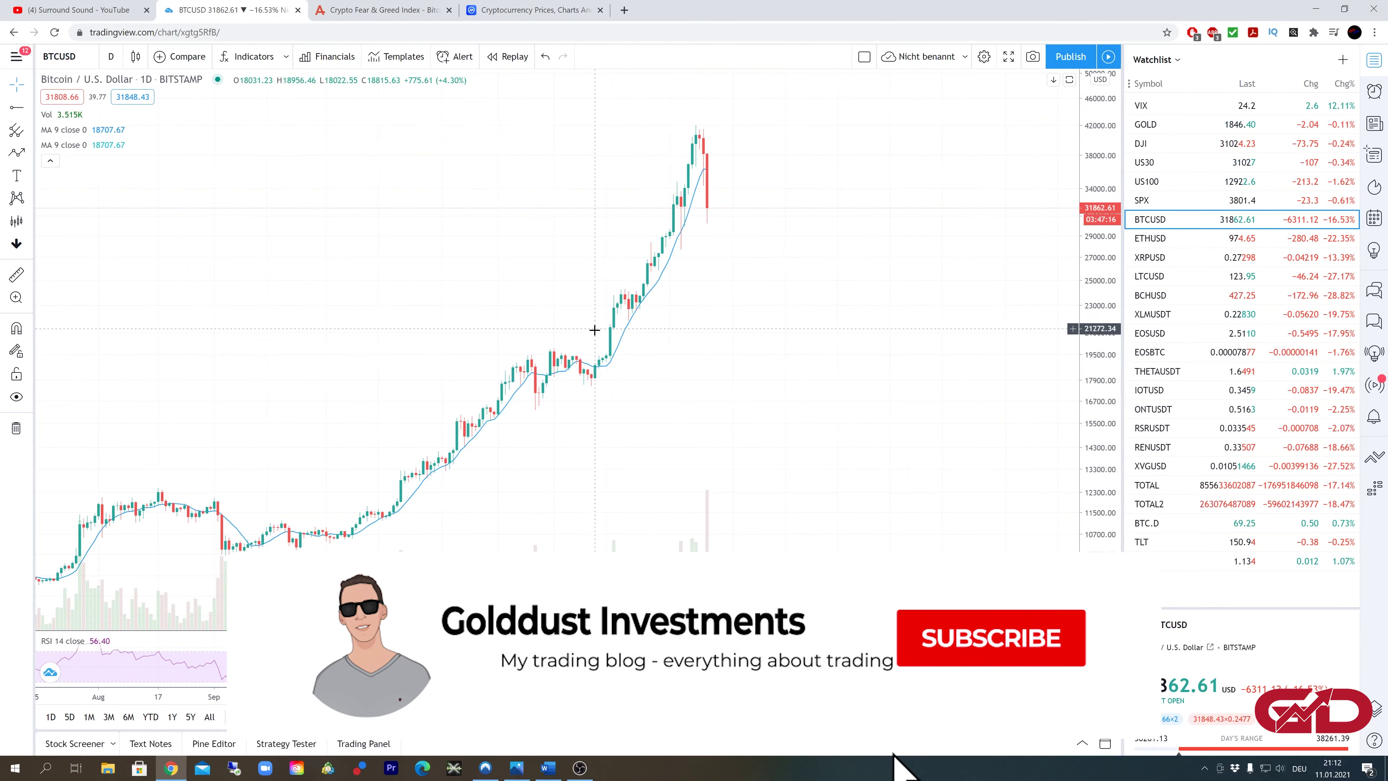
Step: Pan and zoom the BTCUSD chart to show Aug 2020 to May 2021 with empty future dates
{"action": "left_click_drag", "start_coordinate": [688, 267], "coordinate": [731, 298]}
{"action": "left_click_drag", "start_coordinate": [764, 232], "coordinate": [731, 310]}
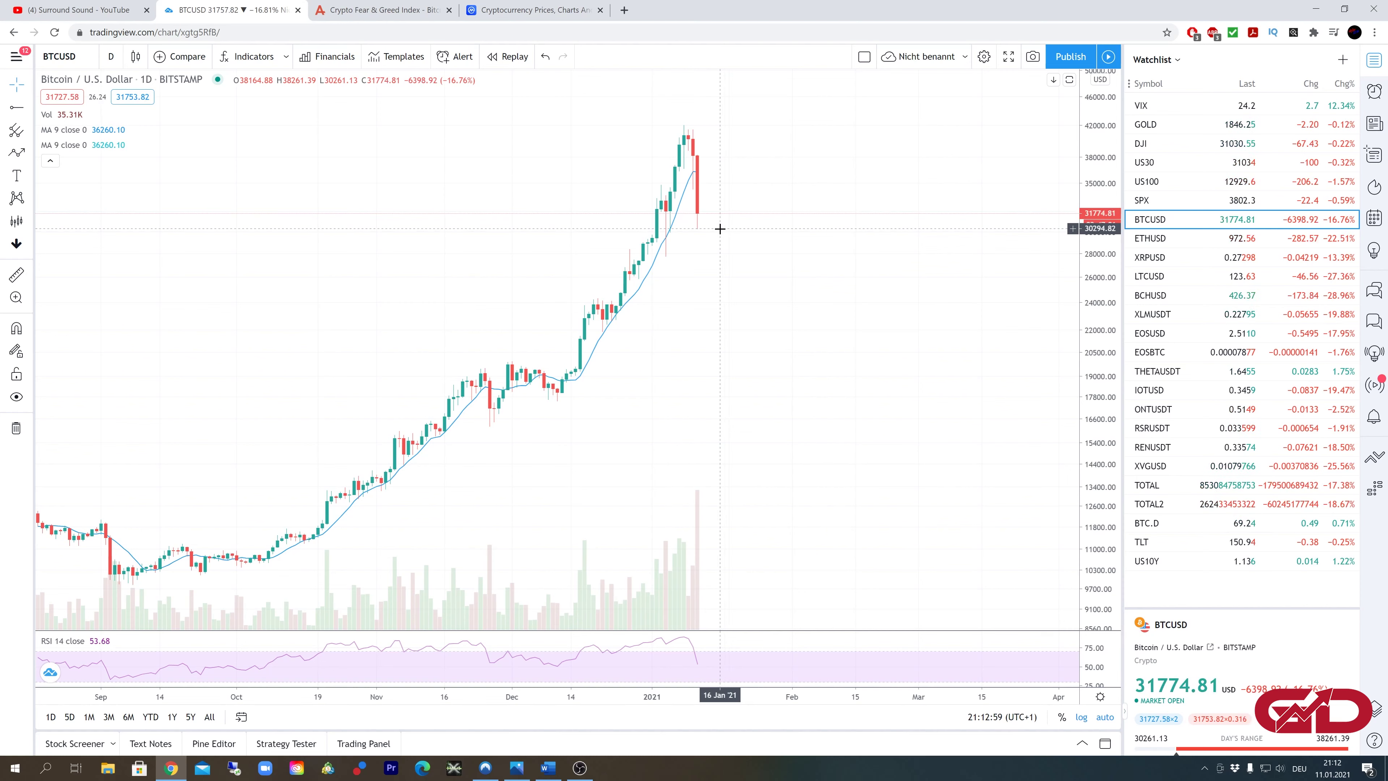
{"action": "left_click_drag", "start_coordinate": [694, 260], "coordinate": [586, 267]}
{"action": "left_click_drag", "start_coordinate": [660, 310], "coordinate": [806, 316]}
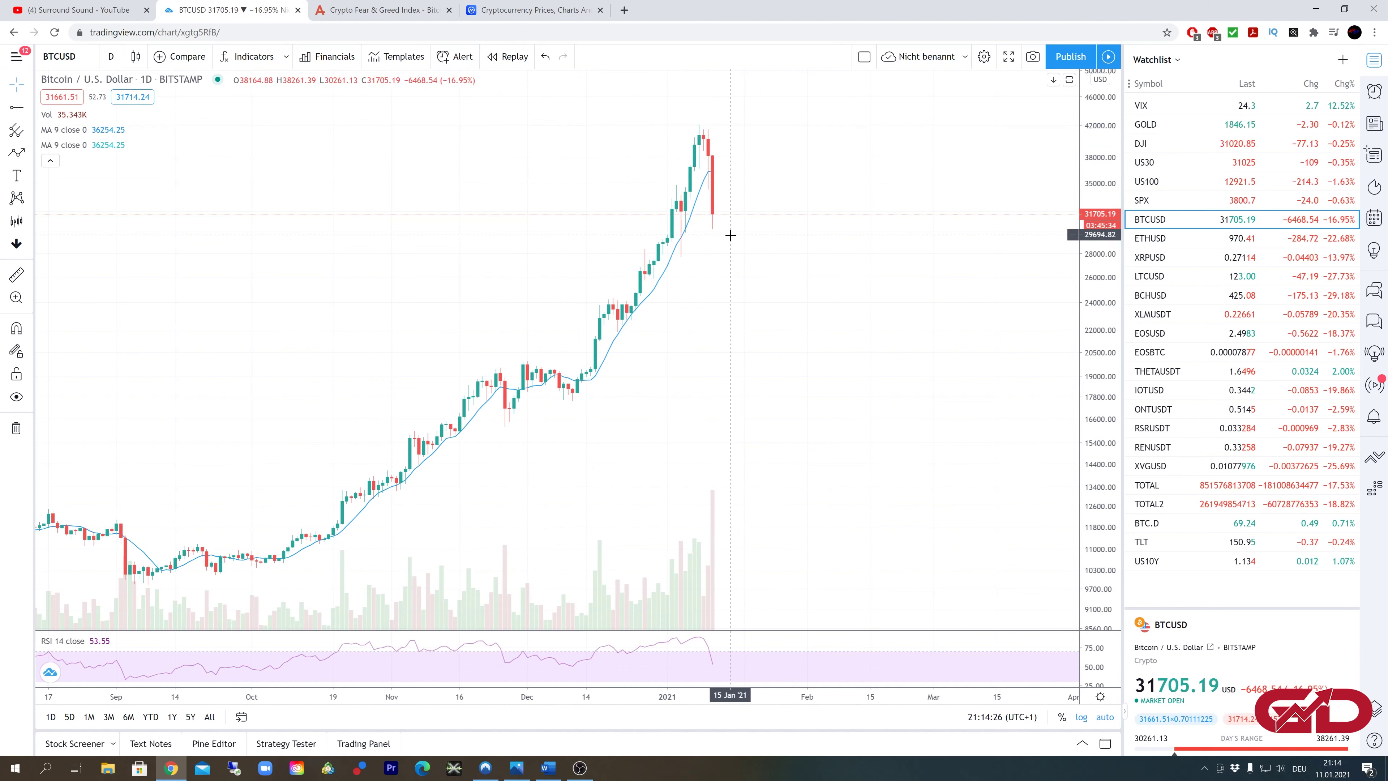
{"action": "scroll", "coordinate": [730, 235], "scroll_direction": "down", "scroll_amount": 3}
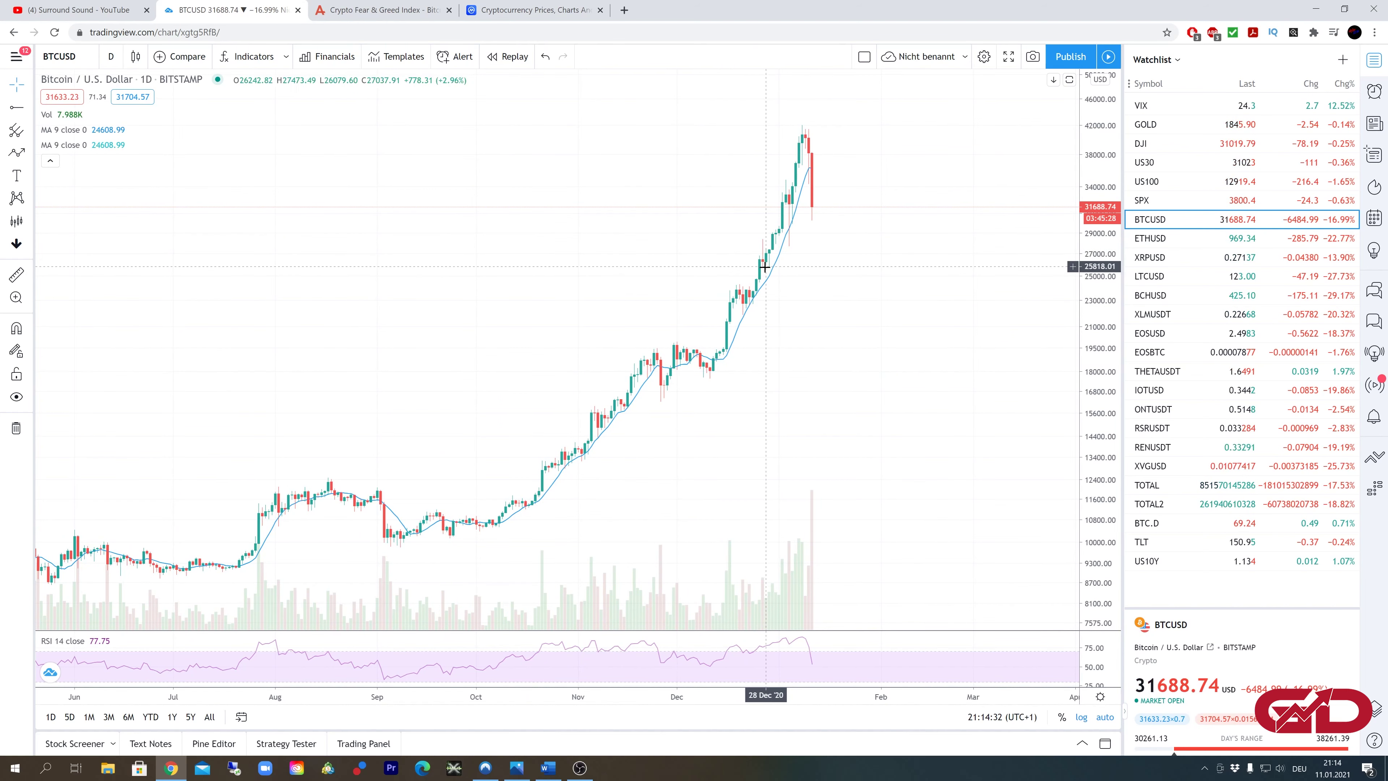
{"action": "scroll", "coordinate": [764, 266], "scroll_direction": "right", "scroll_amount": 5}
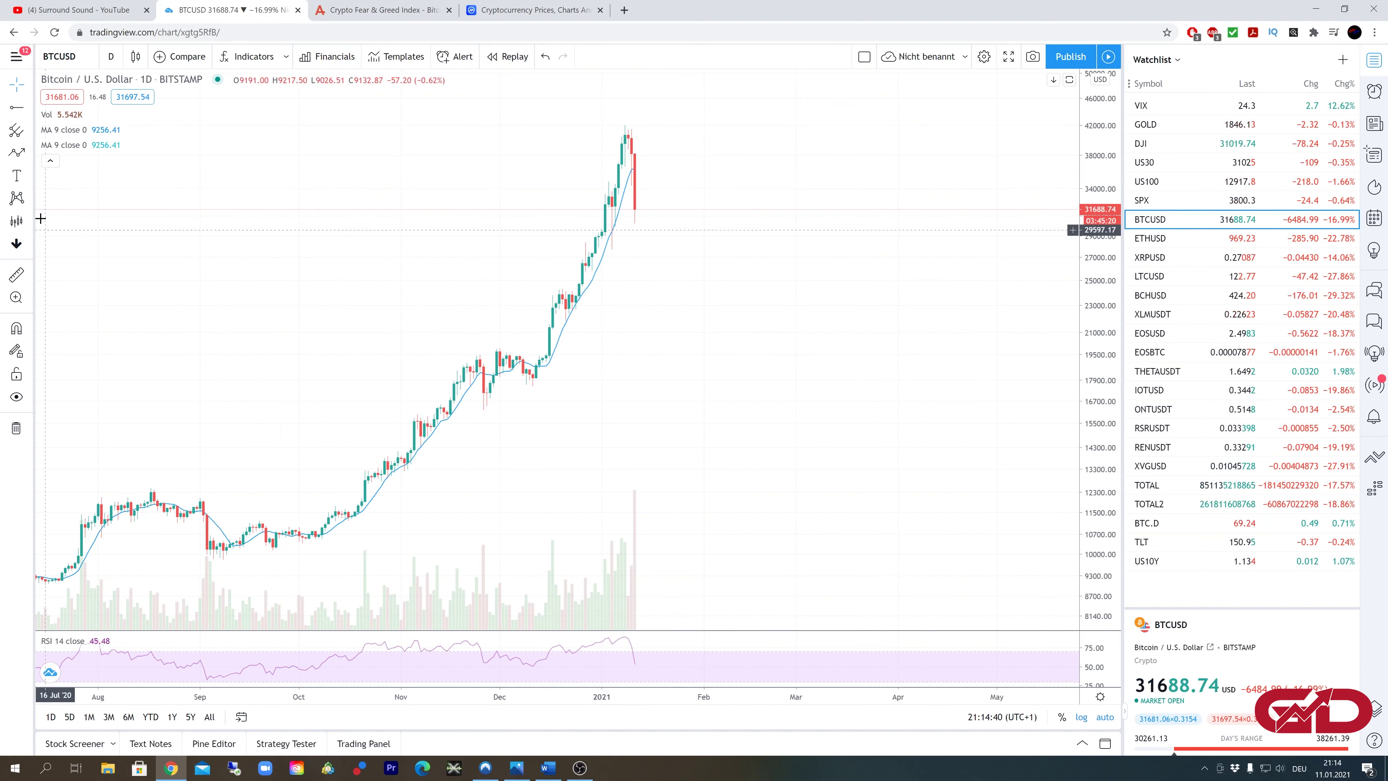
Step: Measure BTCUSD's fall from the January peak to the latest candle with Price Range (about −28%)
{"action": "left_click", "coordinate": [29, 221]}
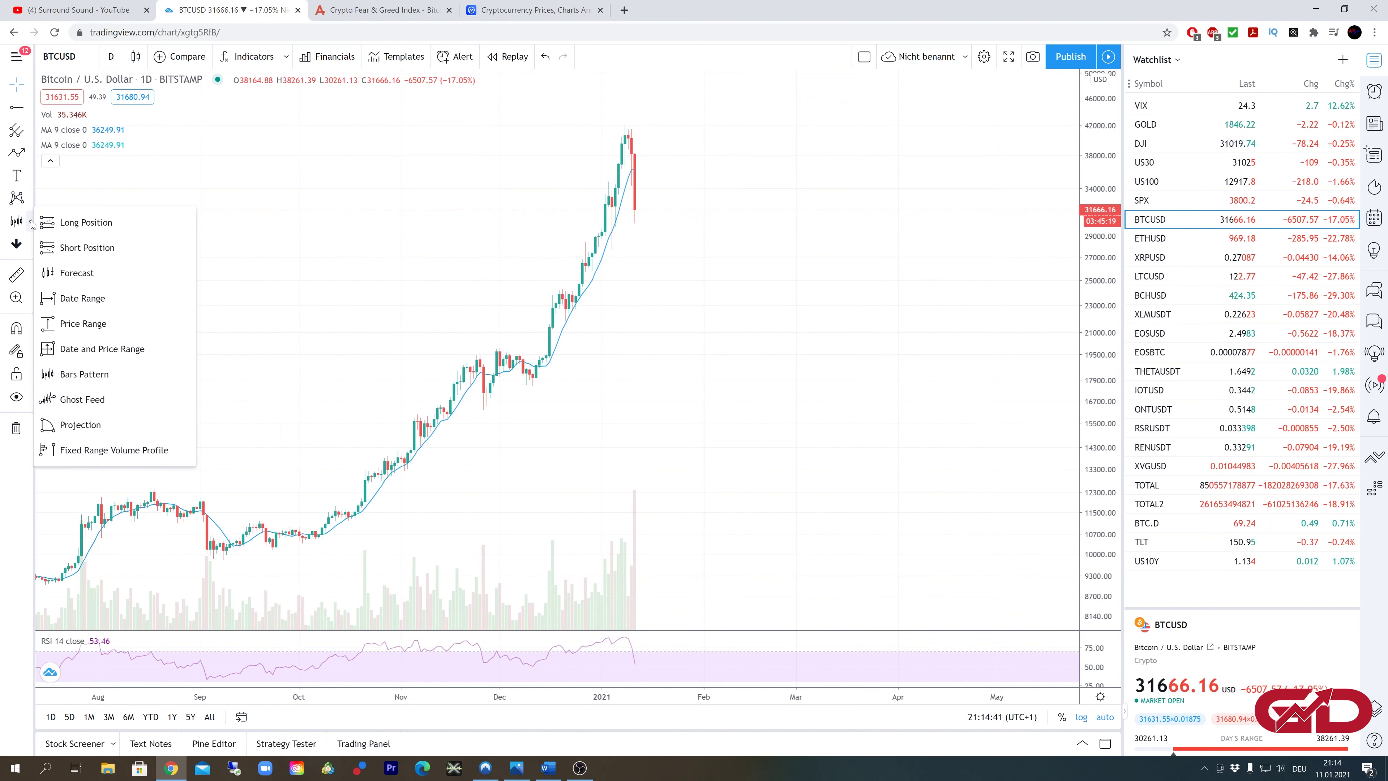
{"action": "left_click", "coordinate": [84, 323]}
{"action": "left_click", "coordinate": [634, 125]}
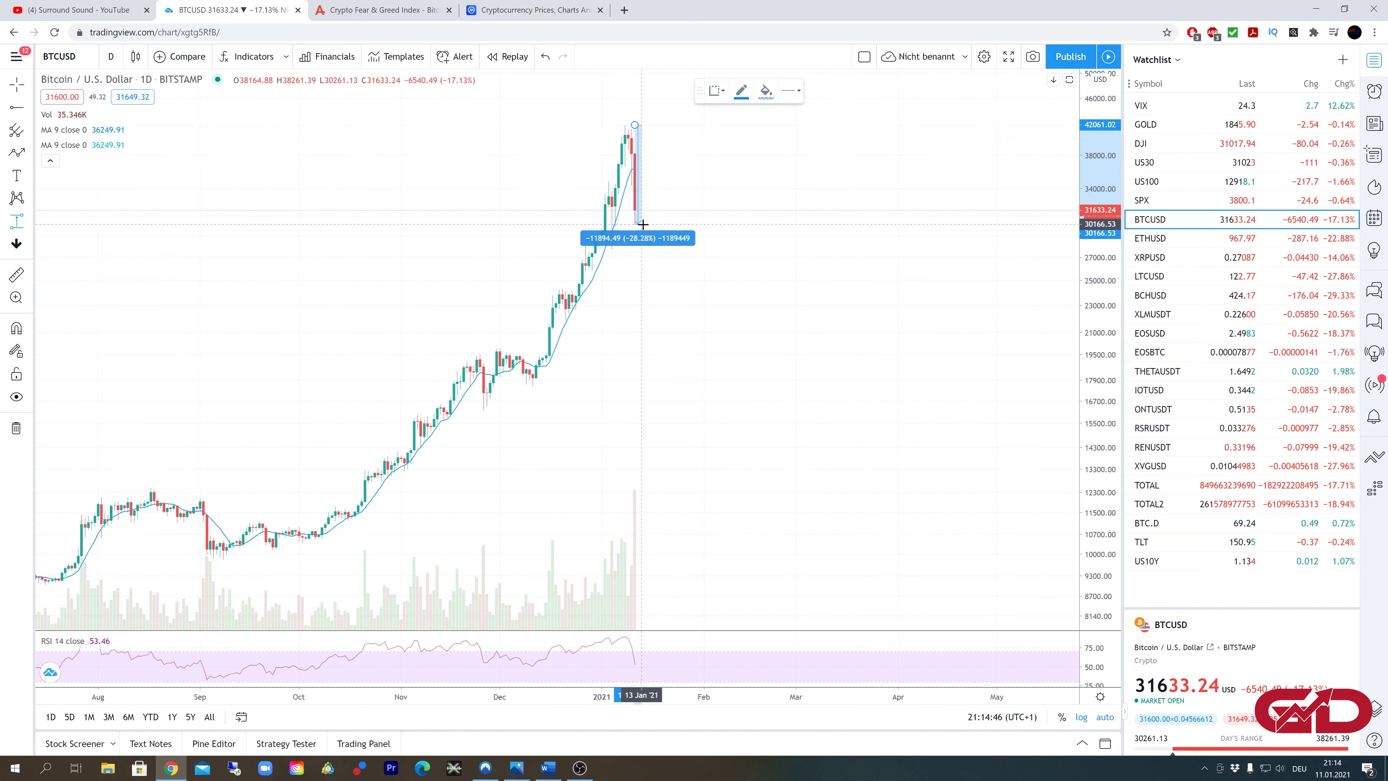
{"action": "left_click", "coordinate": [642, 224]}
{"action": "left_click_drag", "start_coordinate": [643, 224], "coordinate": [678, 225]}
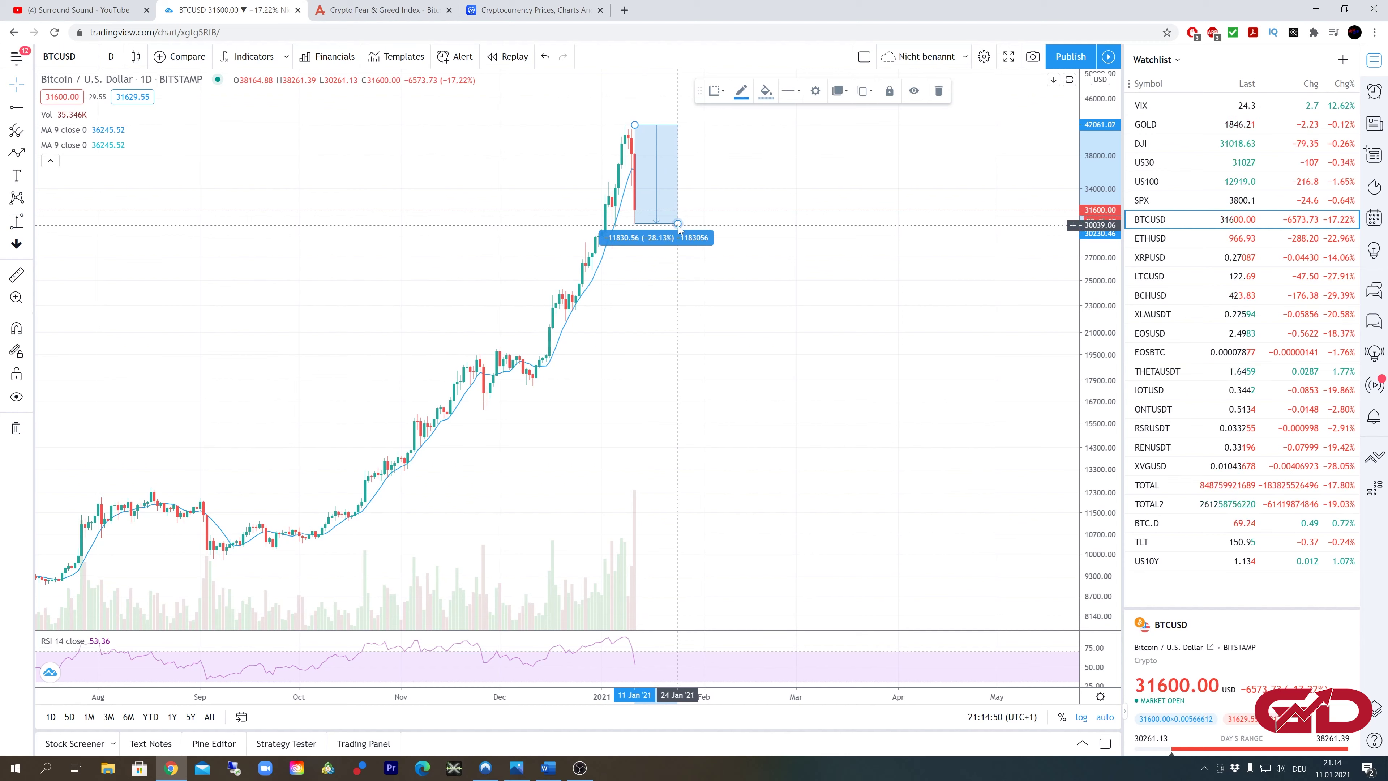
Step: Delete the price-range measurement and zoom in slightly around the 8 Jan 2021 peak
{"action": "key", "text": "Delete"}
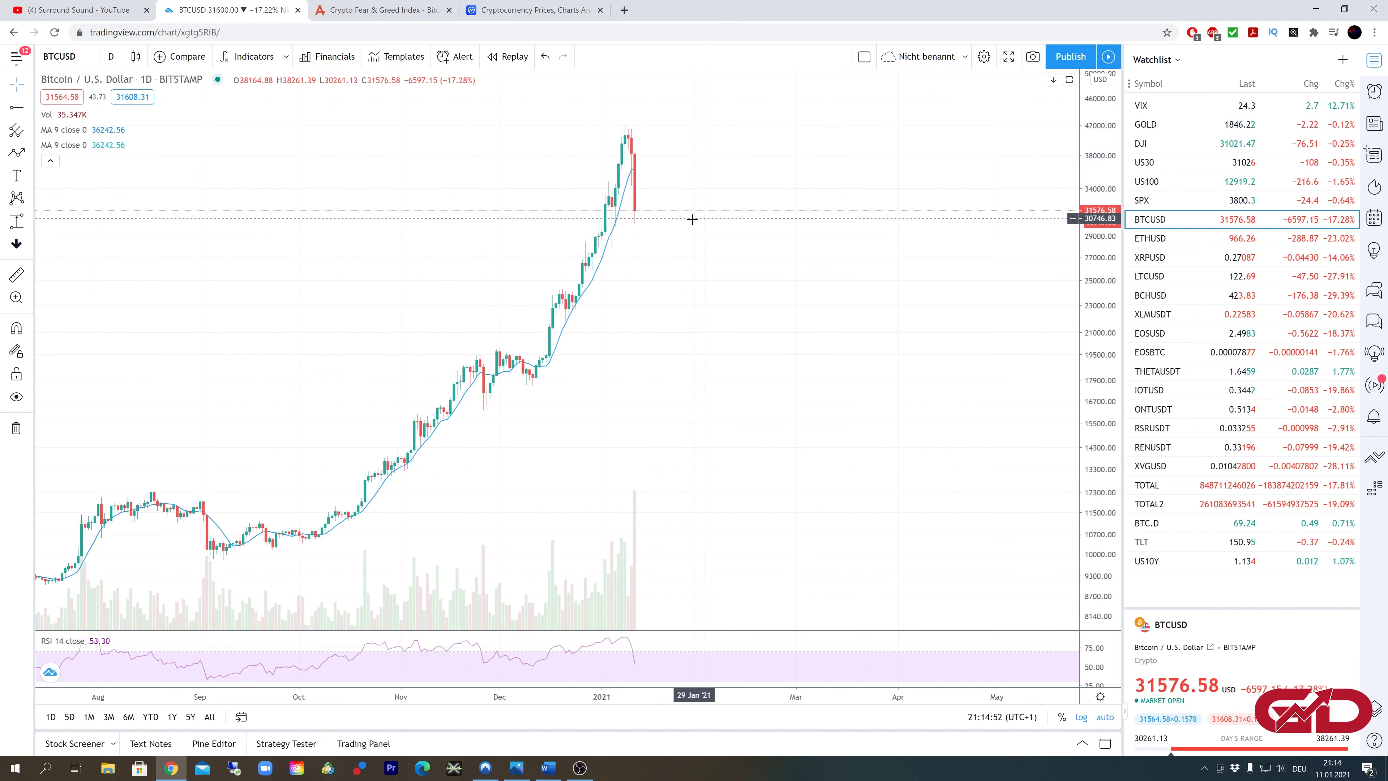
{"action": "scroll", "coordinate": [697, 295], "scroll_direction": "up", "scroll_amount": 2}
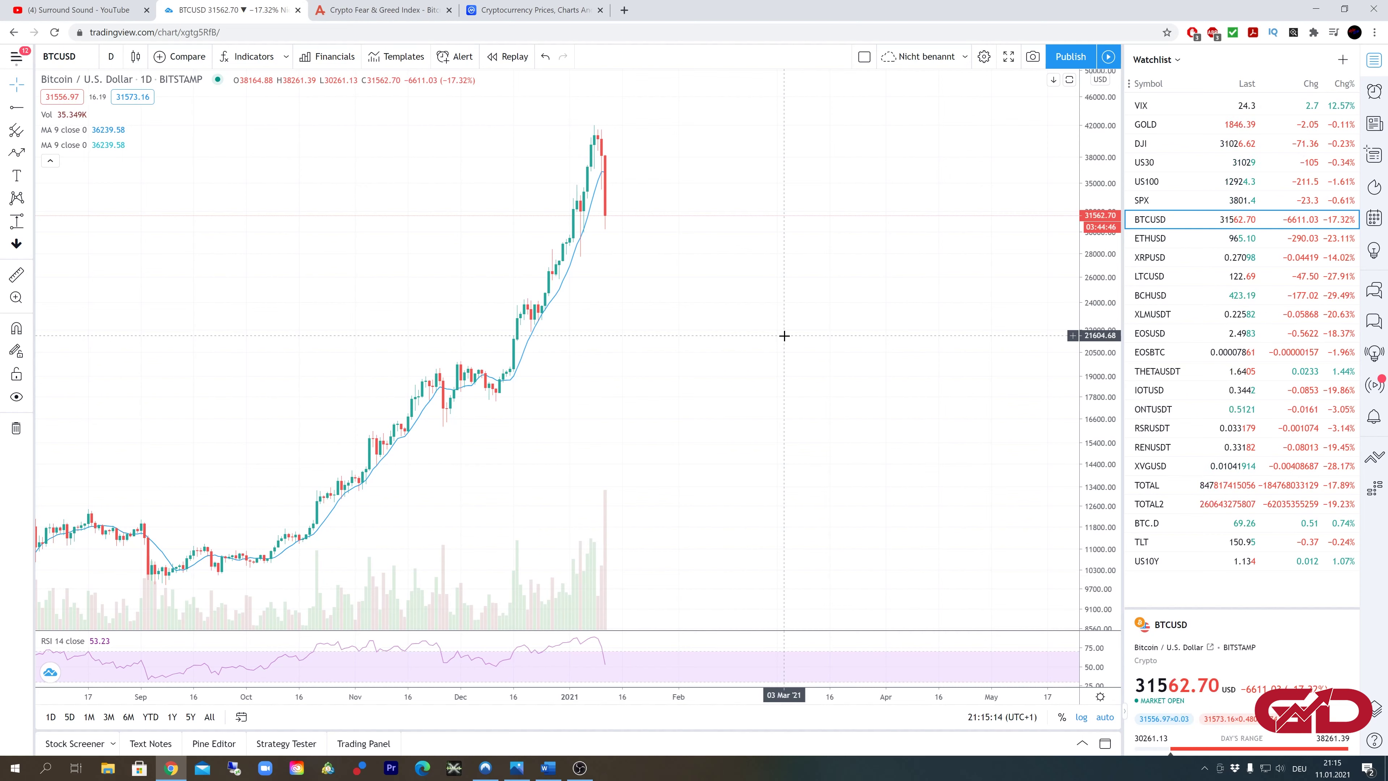
{"action": "scroll", "coordinate": [773, 353], "scroll_direction": "left", "scroll_amount": 3}
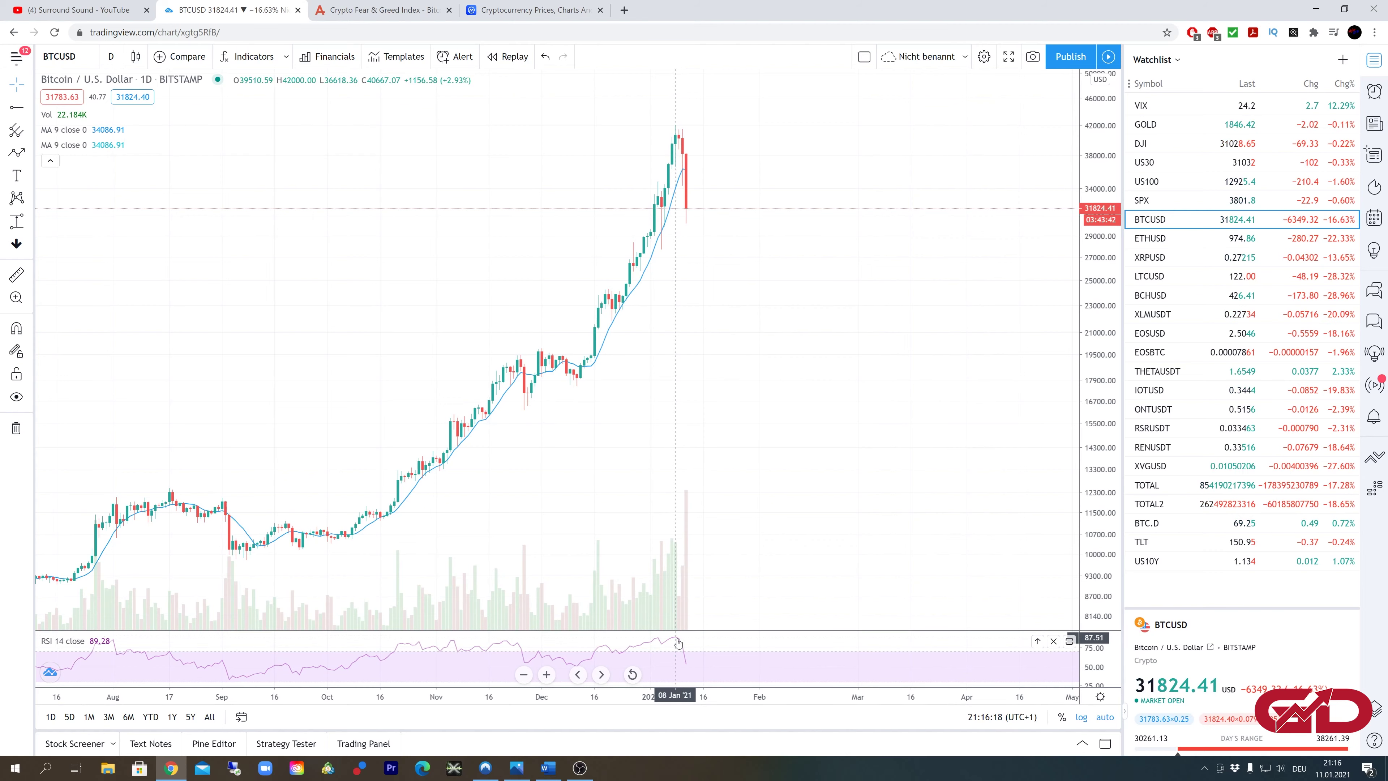
Step: Check the Fear & Greed Index's Extreme Greed reading of 90 and its history chart
{"action": "left_click", "coordinate": [396, 14]}
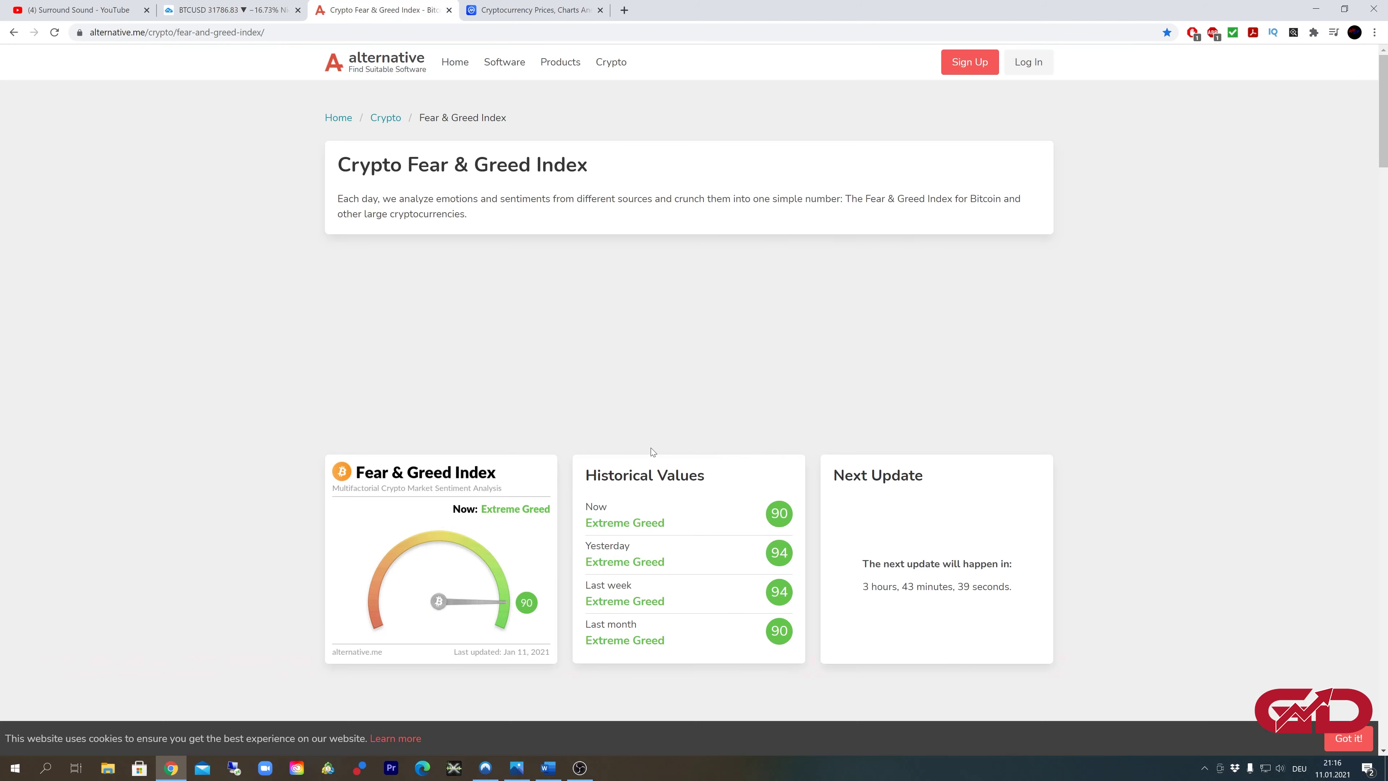
{"action": "scroll", "coordinate": [651, 449], "scroll_direction": "down", "scroll_amount": 9}
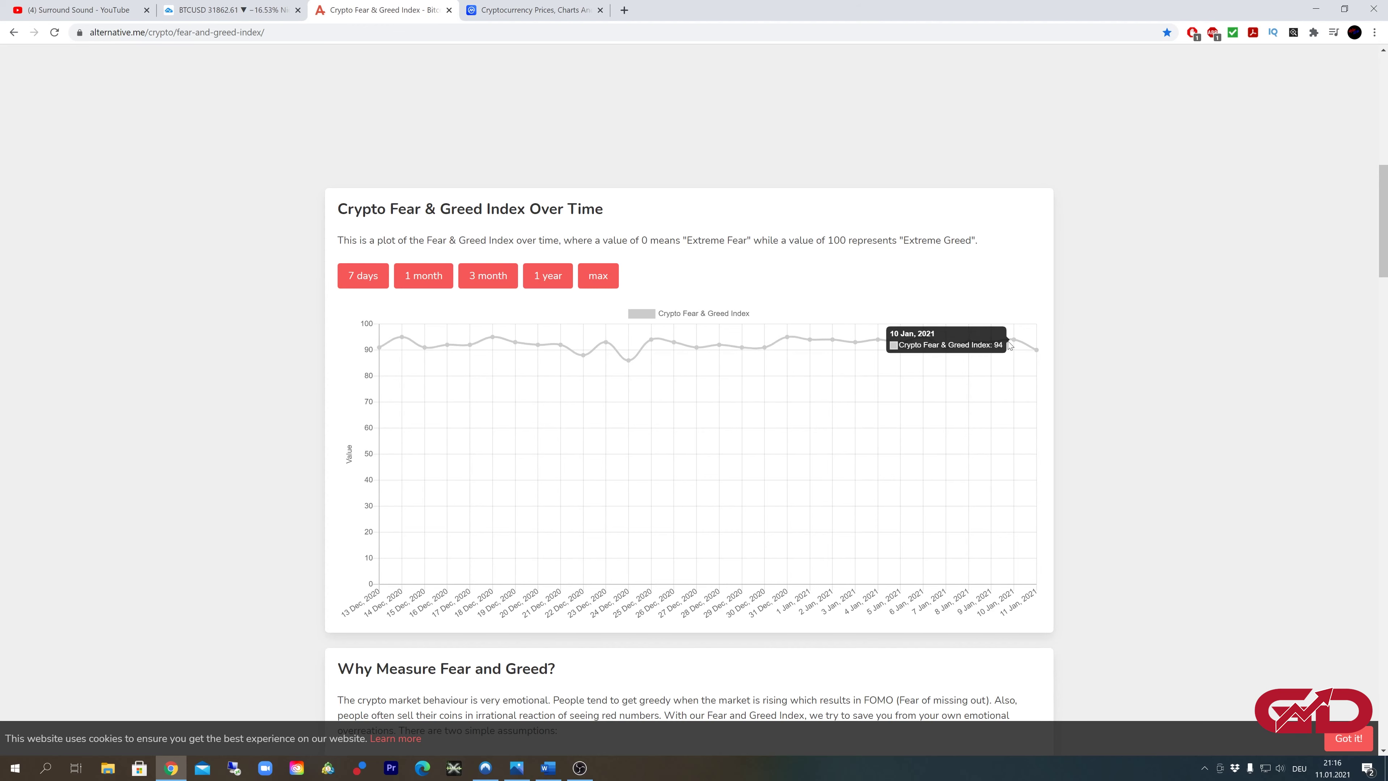
{"action": "scroll", "coordinate": [678, 476], "scroll_direction": "up", "scroll_amount": 10}
{"action": "scroll", "coordinate": [779, 385], "scroll_direction": "down", "scroll_amount": 3}
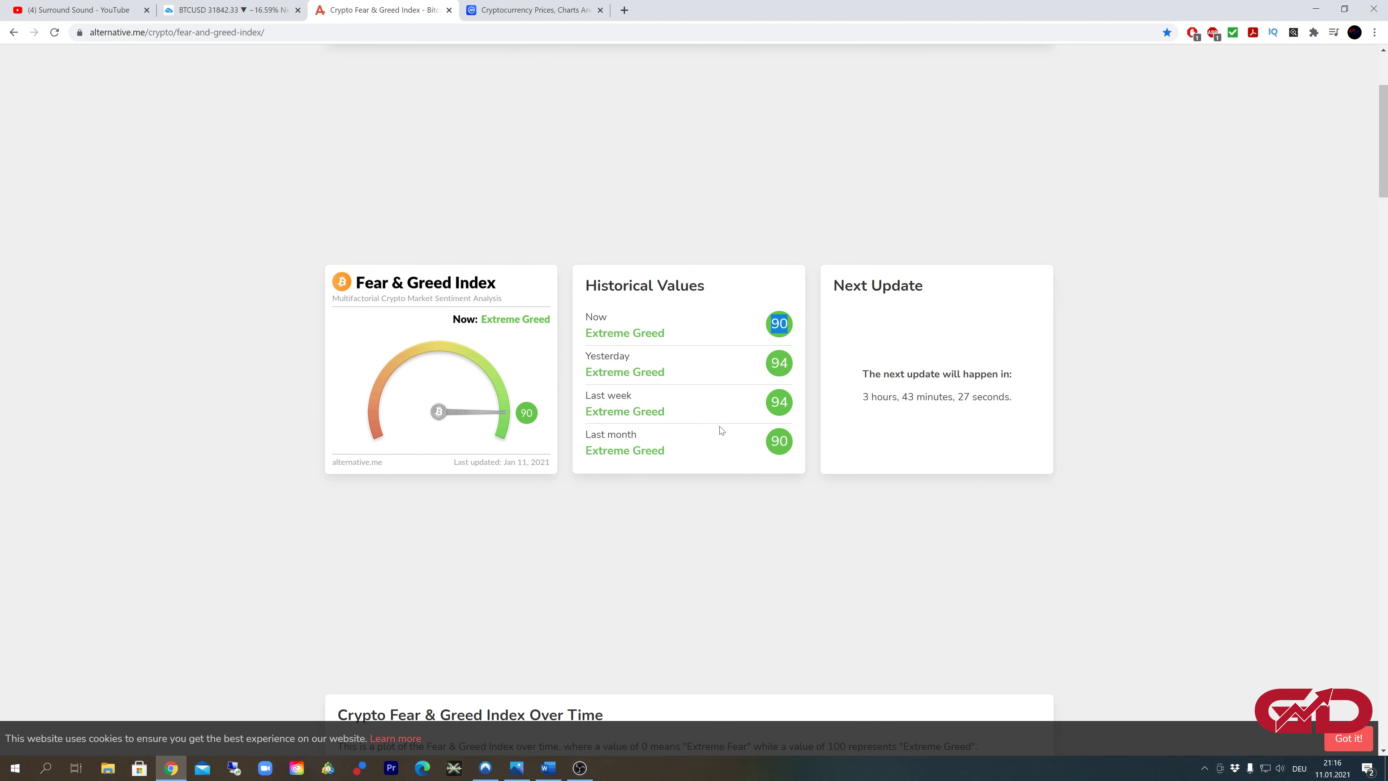
Step: Select the next-update countdown text, then return to the BTCUSD chart
{"action": "left_click_drag", "start_coordinate": [862, 398], "coordinate": [1009, 398]}
{"action": "left_click_drag", "start_coordinate": [862, 398], "coordinate": [947, 398]}
{"action": "mouse_move", "coordinate": [863, 398]}
{"action": "left_mouse_down"}
{"action": "mouse_move", "coordinate": [1010, 397]}
{"action": "mouse_move", "coordinate": [862, 398]}
{"action": "left_mouse_up"}
{"action": "left_click", "coordinate": [238, 15]}
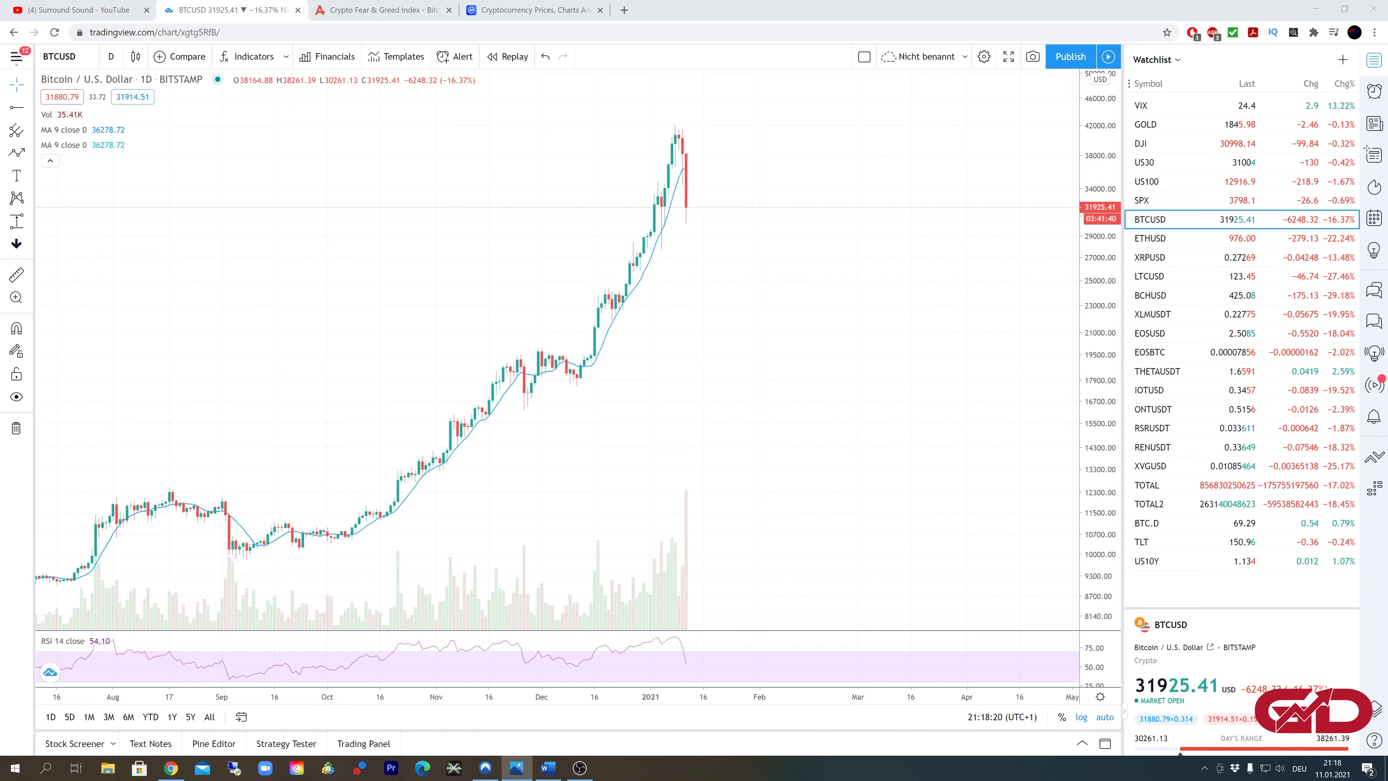
Step: Bring the Buyer Index.PNG photo into view and maximize it full-size
{"action": "left_click_drag", "start_coordinate": [1387, 261], "coordinate": [651, 1]}
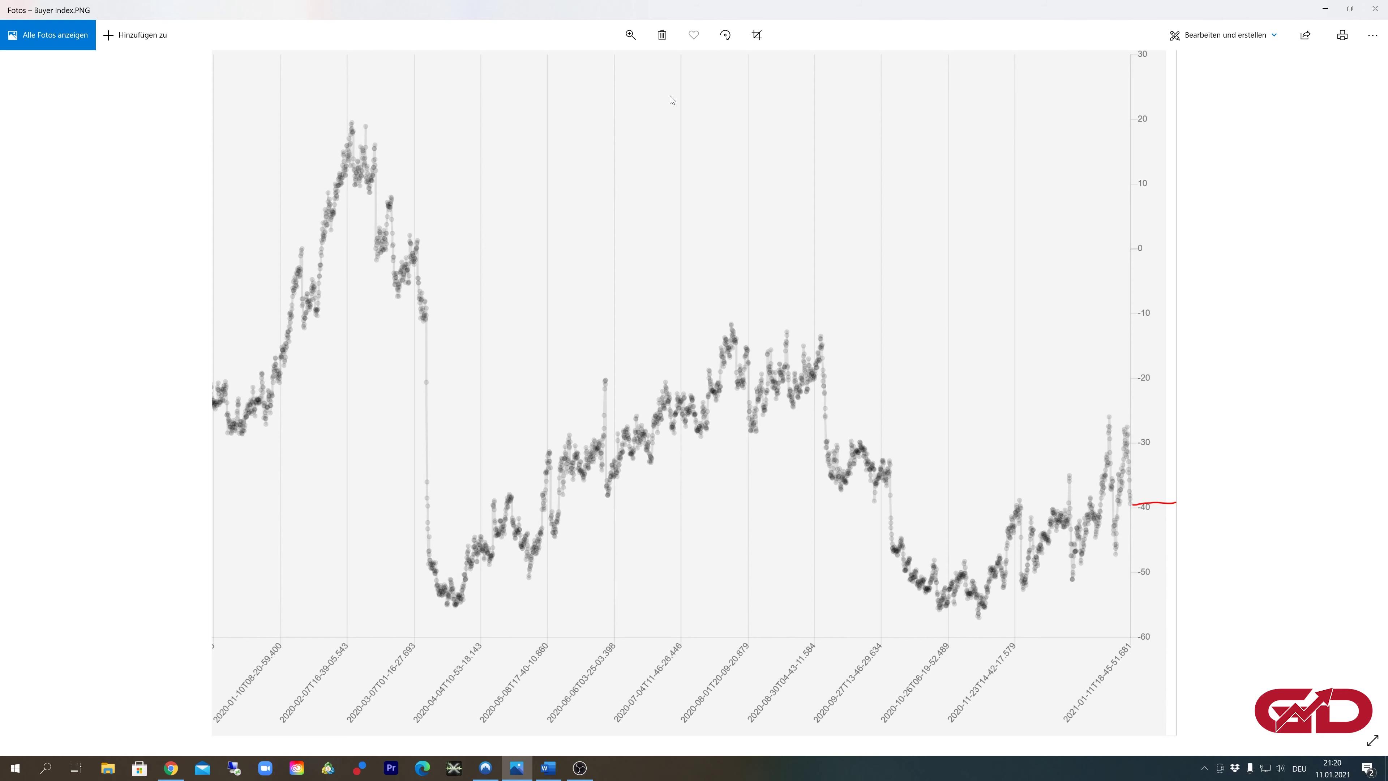
Step: Move the Buyer Index photo viewer aside and switch the chart to Crypto Total Market Cap (TOTAL)
{"action": "left_click_drag", "start_coordinate": [692, 11], "coordinate": [1235, 272]}
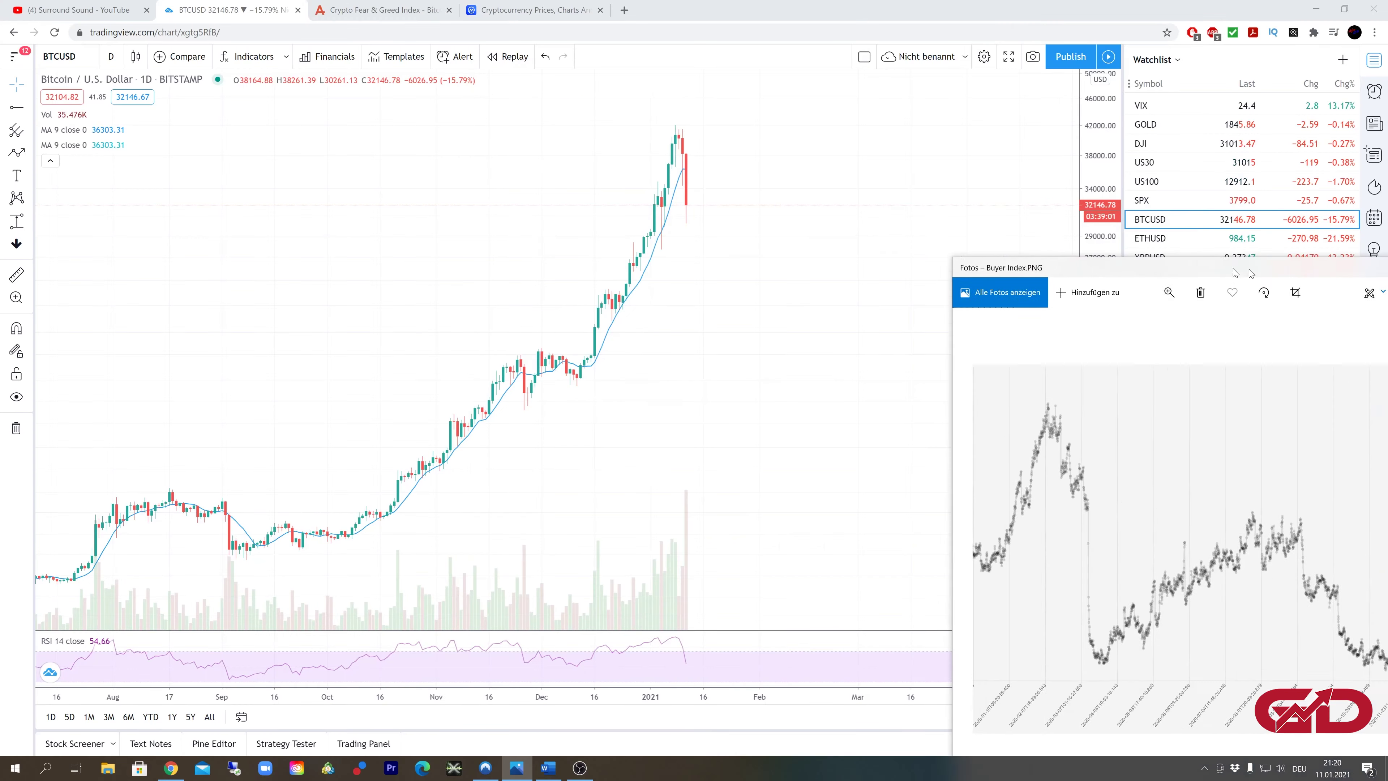
{"action": "left_click", "coordinate": [1235, 251]}
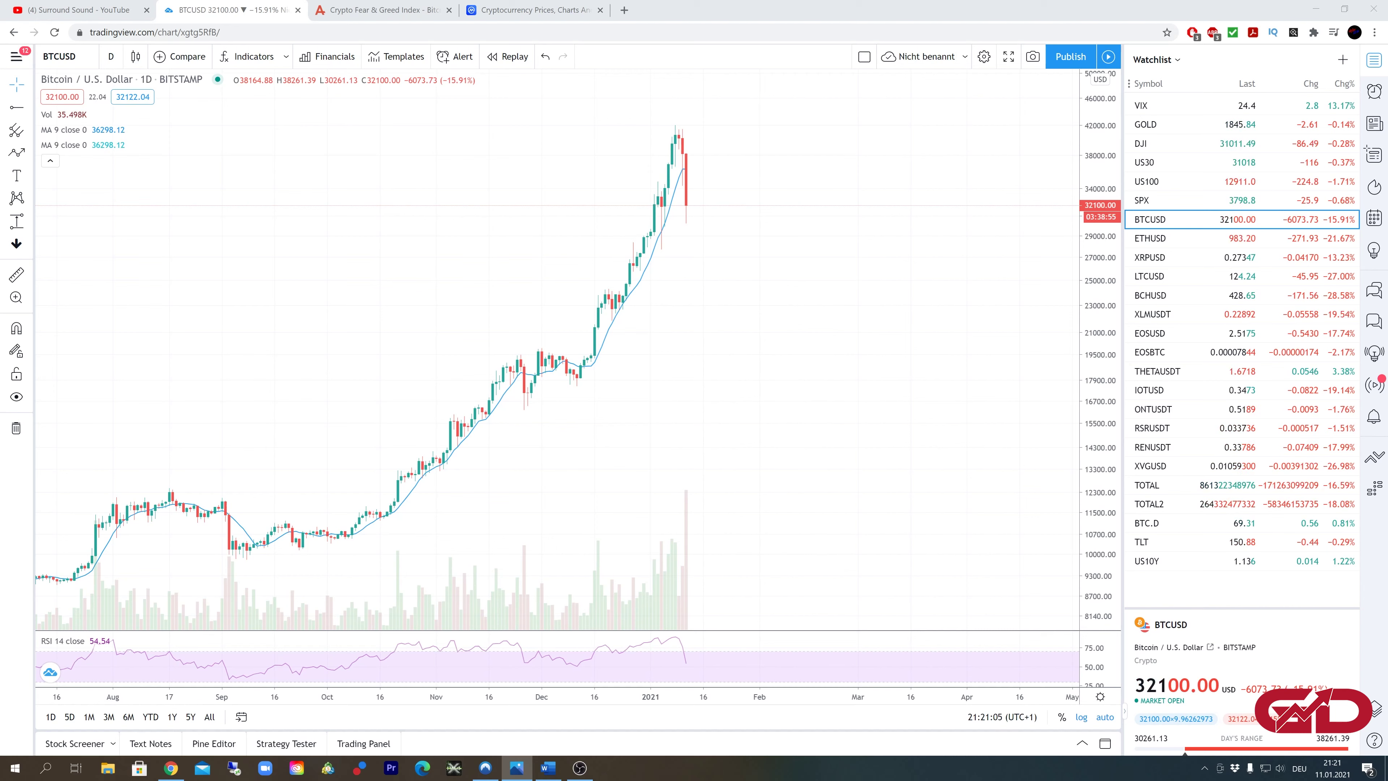
{"action": "key", "text": "alt+Tab"}
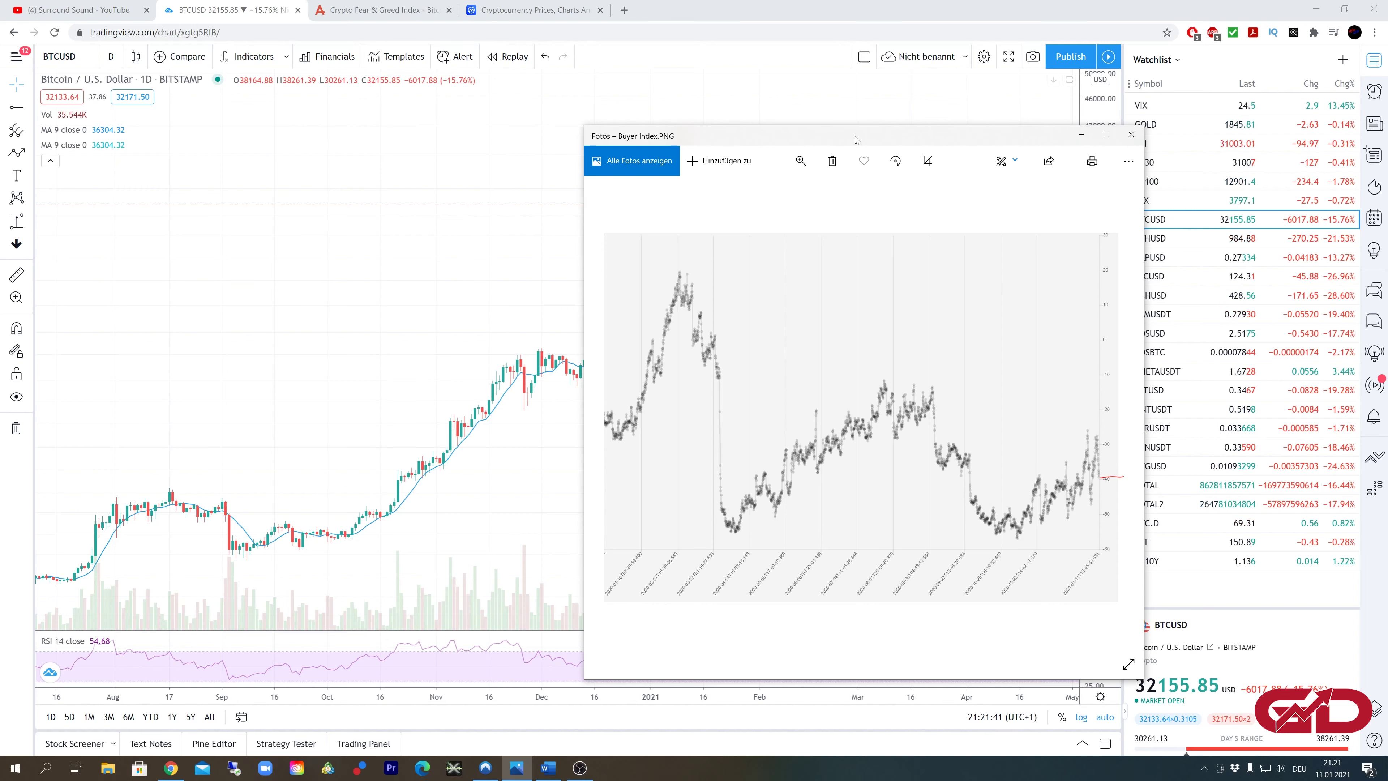
{"action": "left_click_drag", "start_coordinate": [845, 140], "coordinate": [1387, 141]}
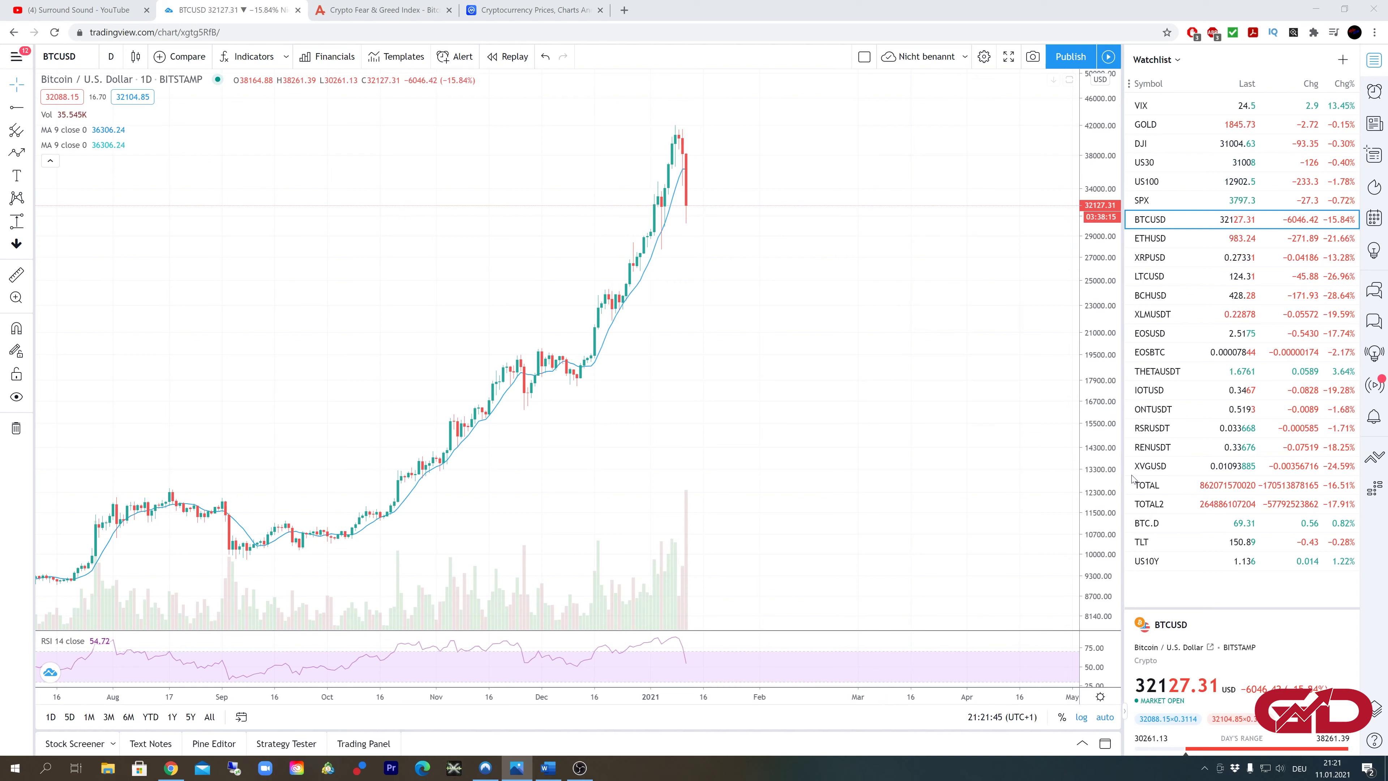
{"action": "left_click", "coordinate": [1167, 485]}
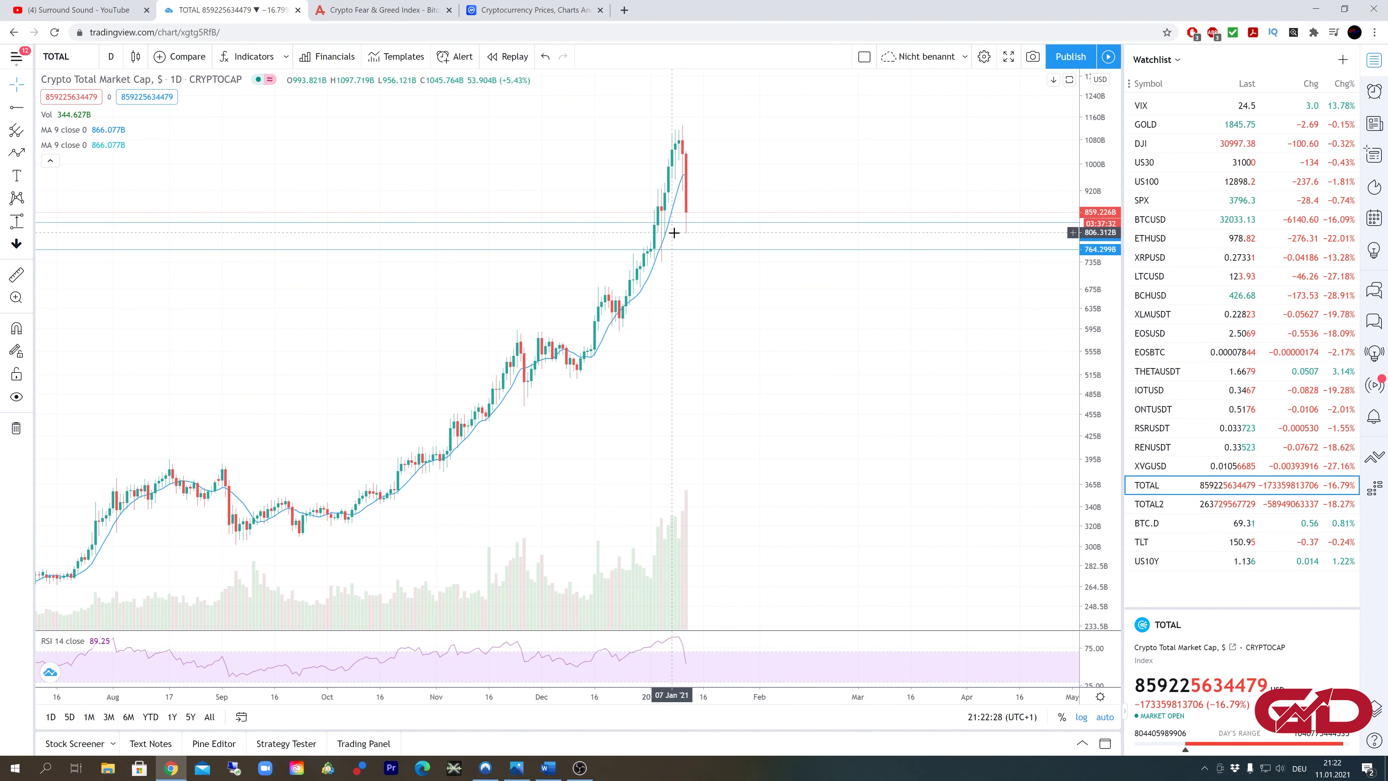
Step: Zoom out over the TOTAL history, zoom back in, and shift left to leave empty space ahead
{"action": "scroll", "coordinate": [674, 232], "scroll_direction": "down", "scroll_amount": 10}
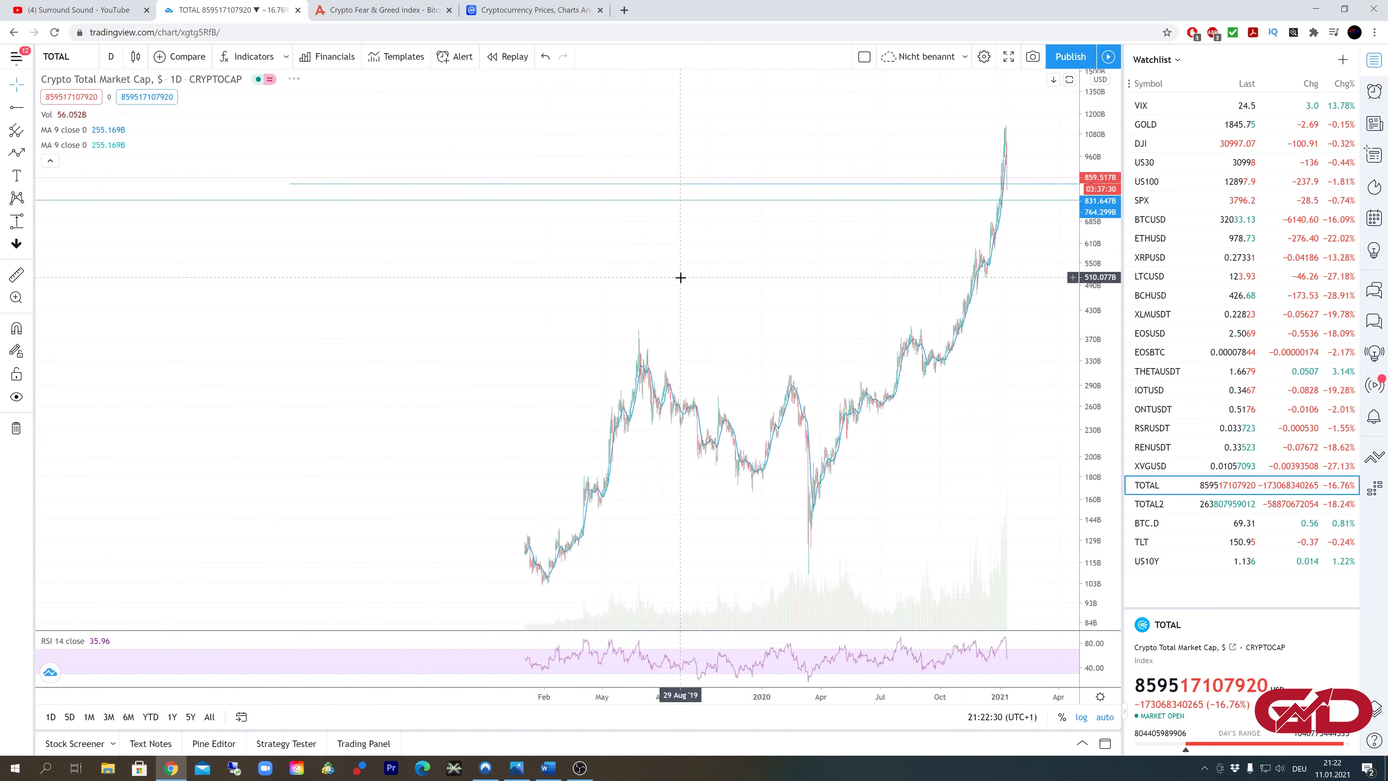
{"action": "scroll", "coordinate": [680, 277], "scroll_direction": "down", "scroll_amount": 5}
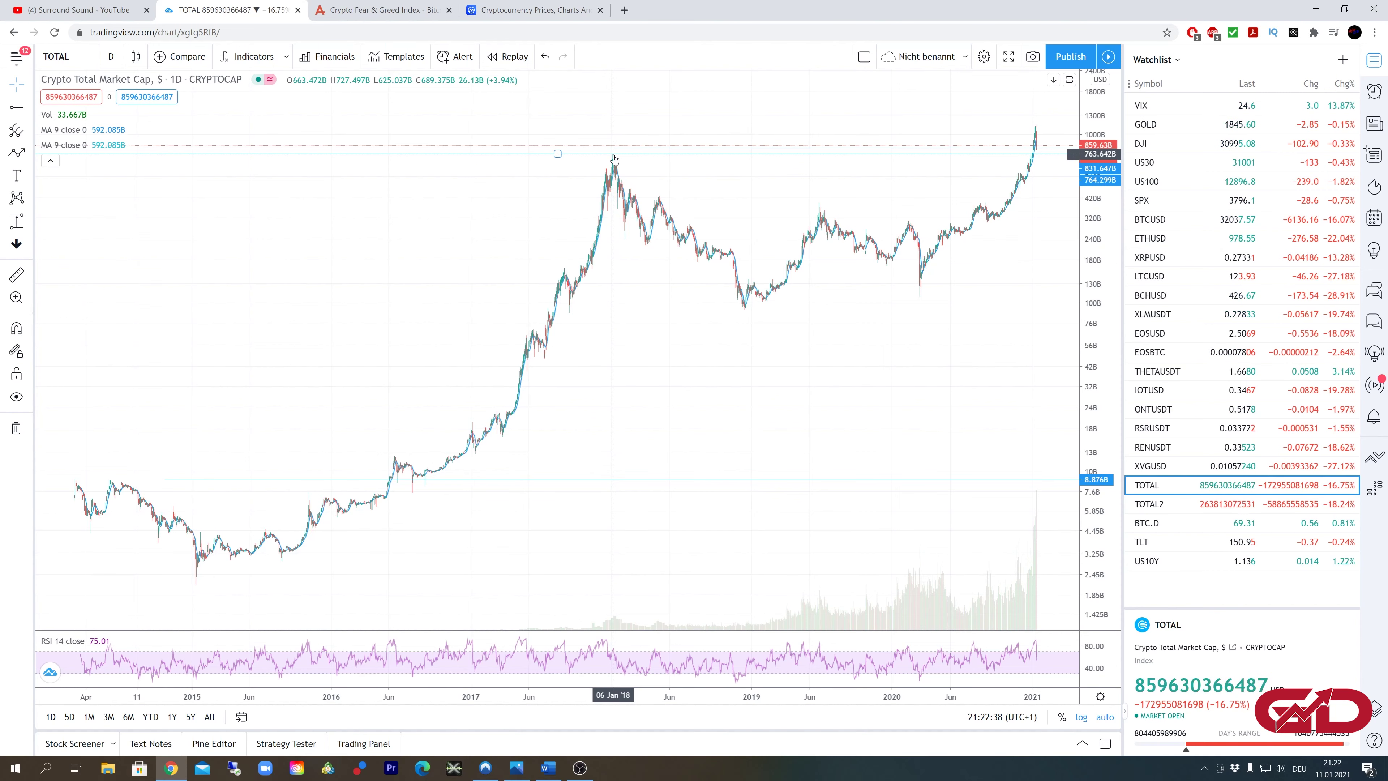
{"action": "scroll", "coordinate": [687, 174], "scroll_direction": "up", "scroll_amount": 10}
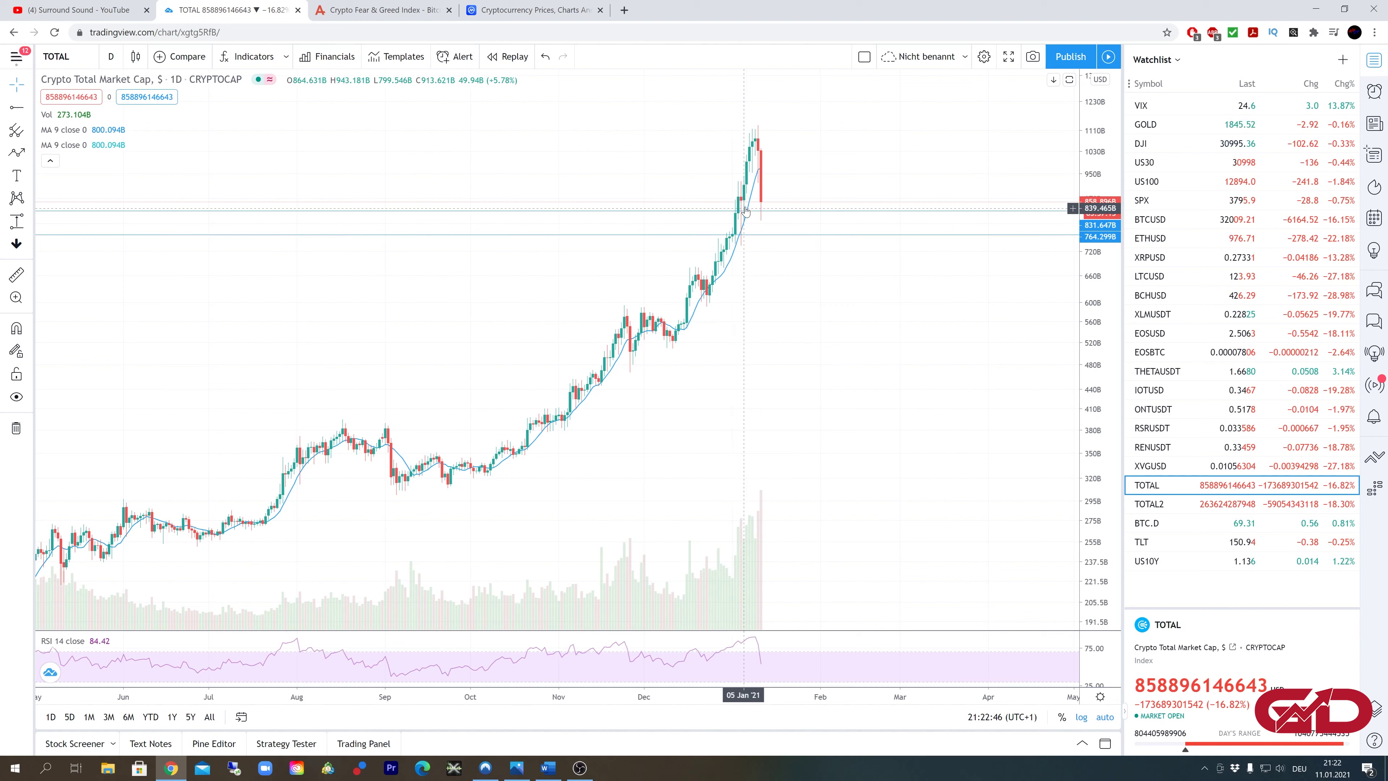
{"action": "left_click_drag", "start_coordinate": [813, 278], "coordinate": [752, 281]}
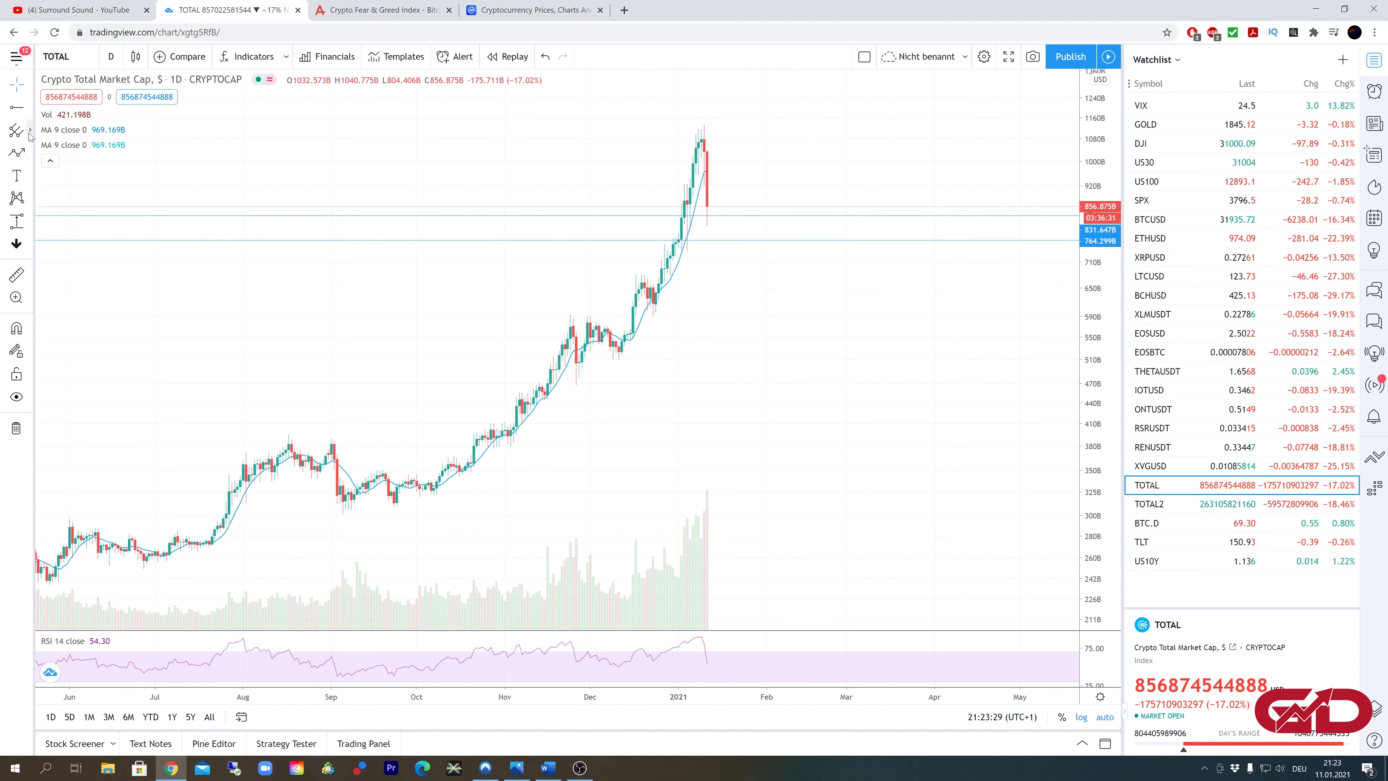
{"action": "left_click", "coordinate": [29, 130]}
Step: Draw a trial trend line from the latest candle up into February, then delete it
{"action": "left_click", "coordinate": [29, 107]}
{"action": "left_click", "coordinate": [77, 106]}
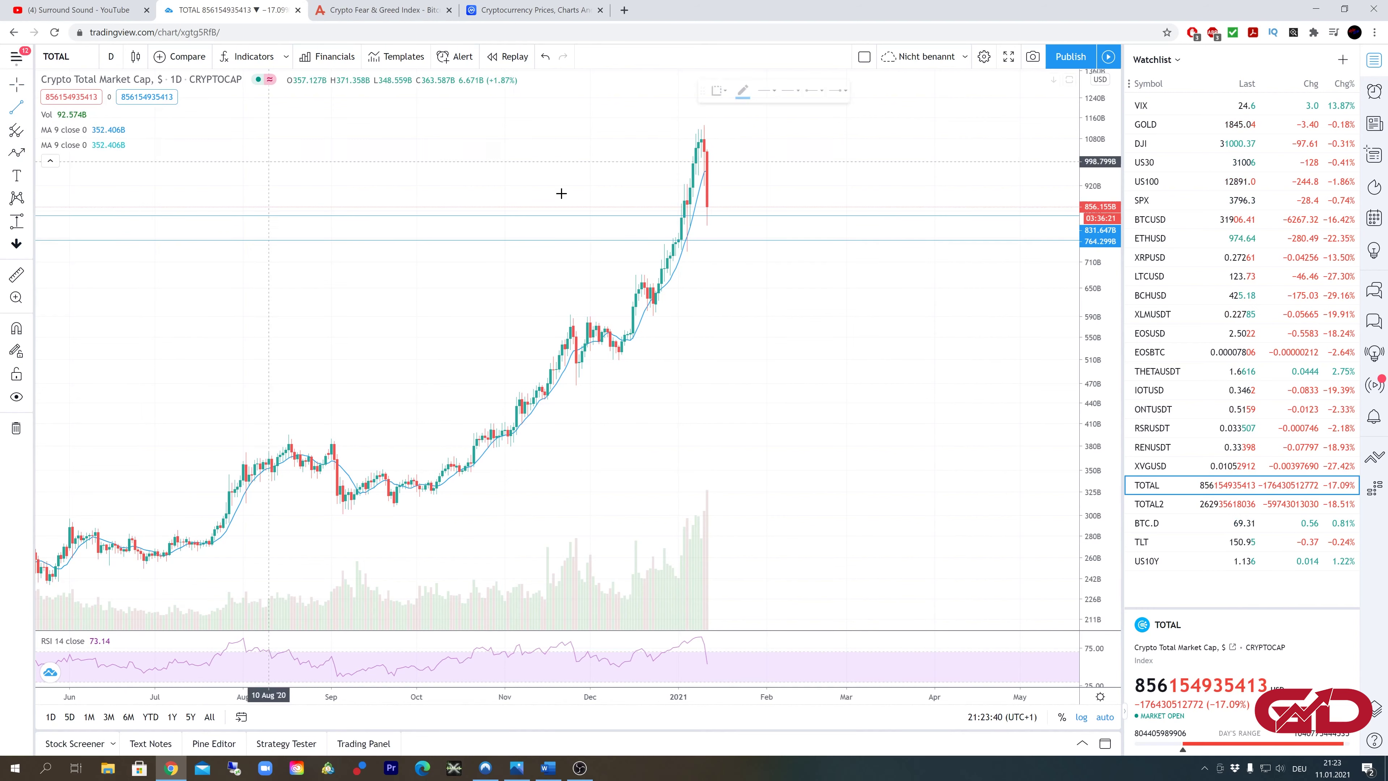
{"action": "left_click", "coordinate": [721, 216]}
{"action": "left_click", "coordinate": [791, 109]}
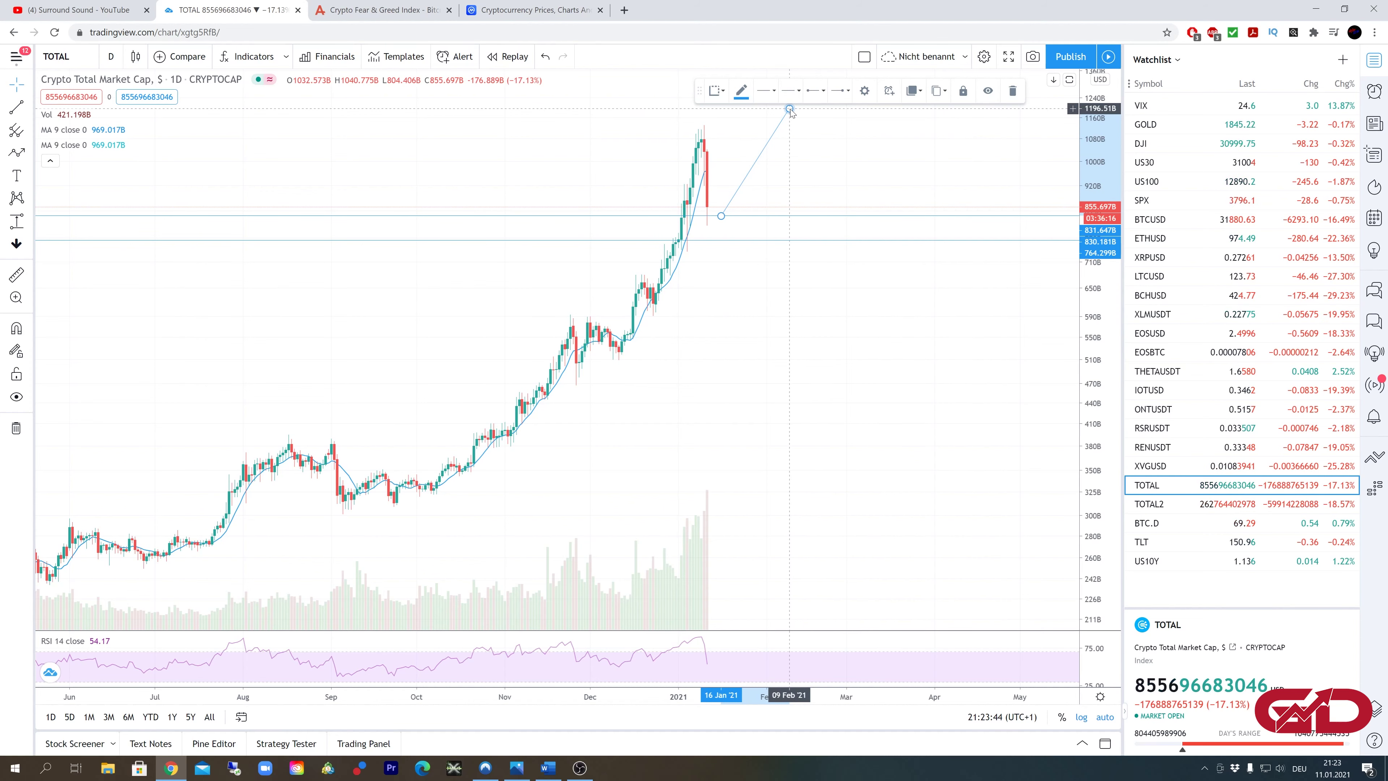
{"action": "key", "text": "Delete"}
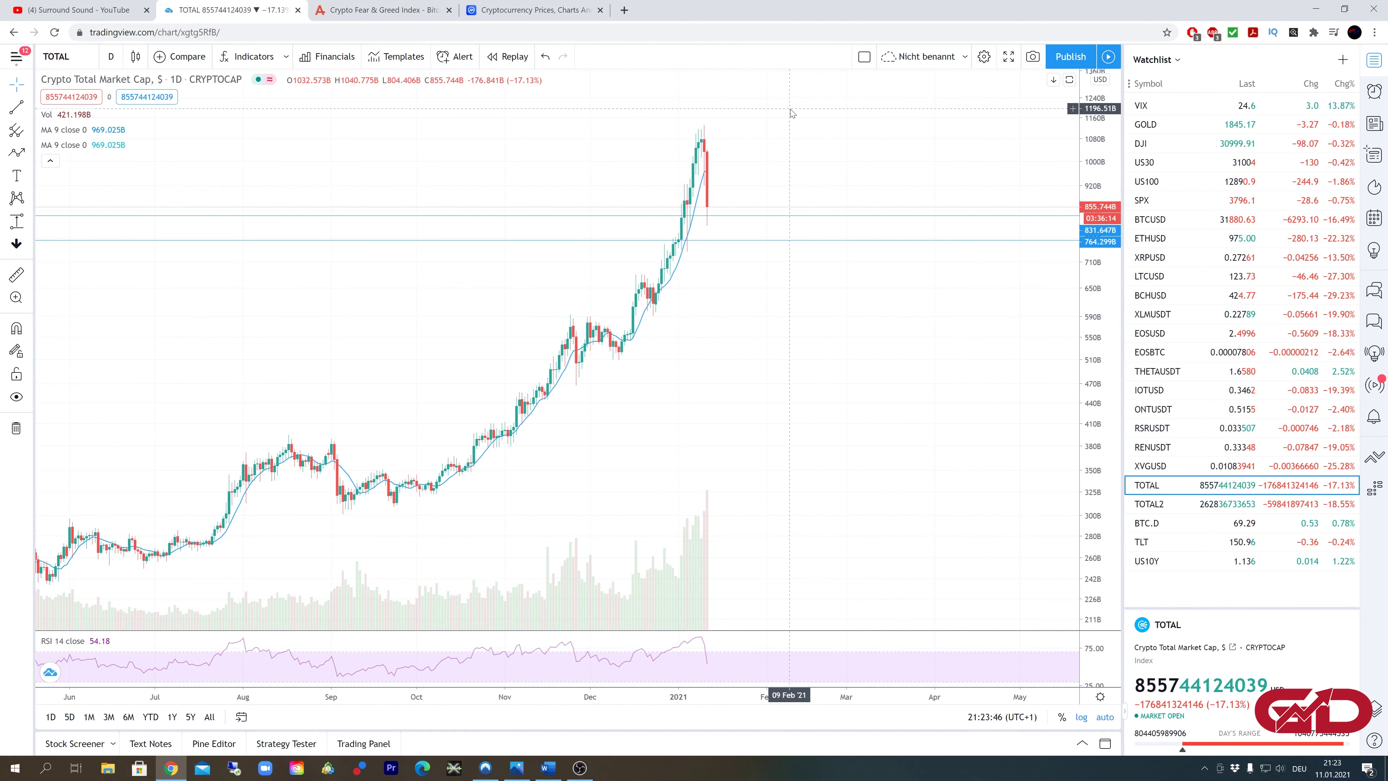
Step: Zoom out the total market cap chart toward the 2016–2019 history
{"action": "scroll", "coordinate": [738, 326], "scroll_direction": "down", "scroll_amount": 5}
{"action": "scroll", "coordinate": [738, 326], "scroll_direction": "down", "scroll_amount": 3}
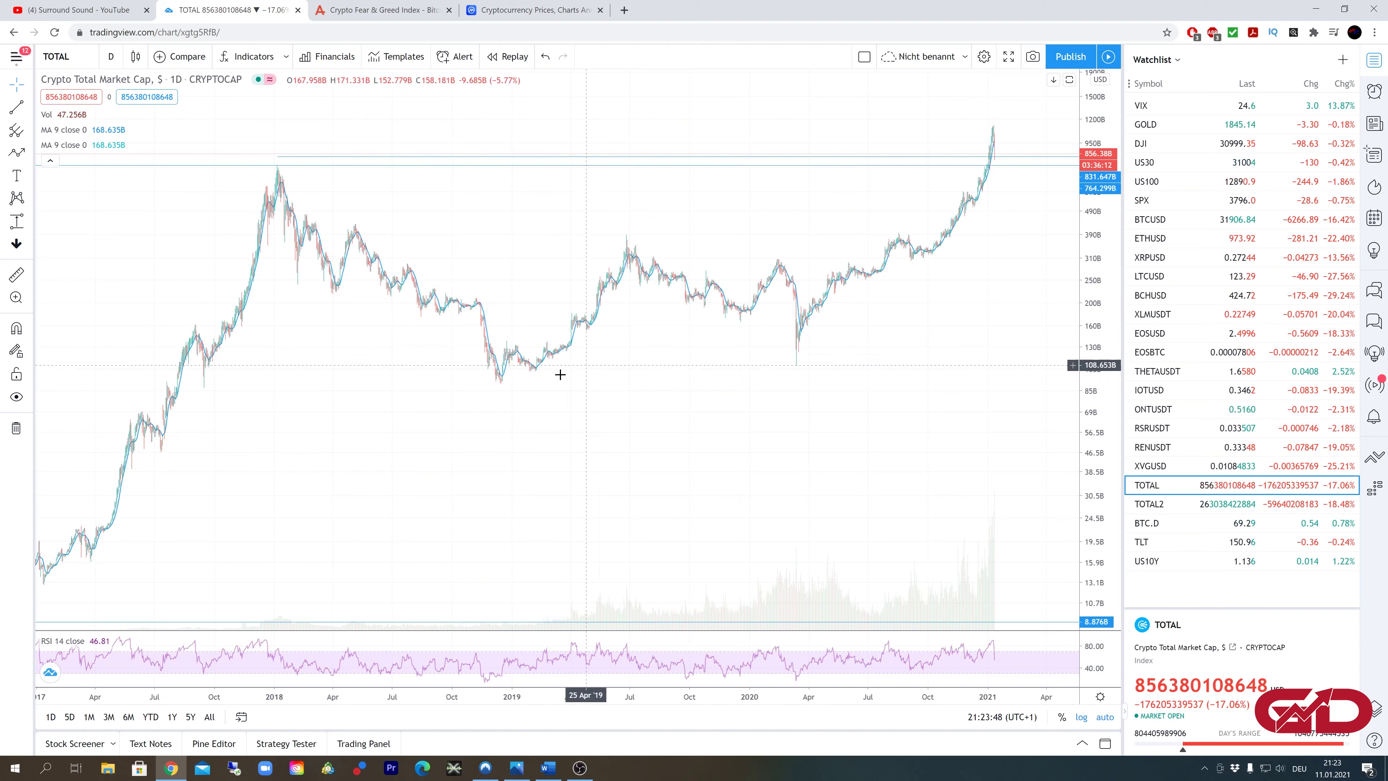
{"action": "scroll", "coordinate": [388, 382], "scroll_direction": "up", "scroll_amount": 4}
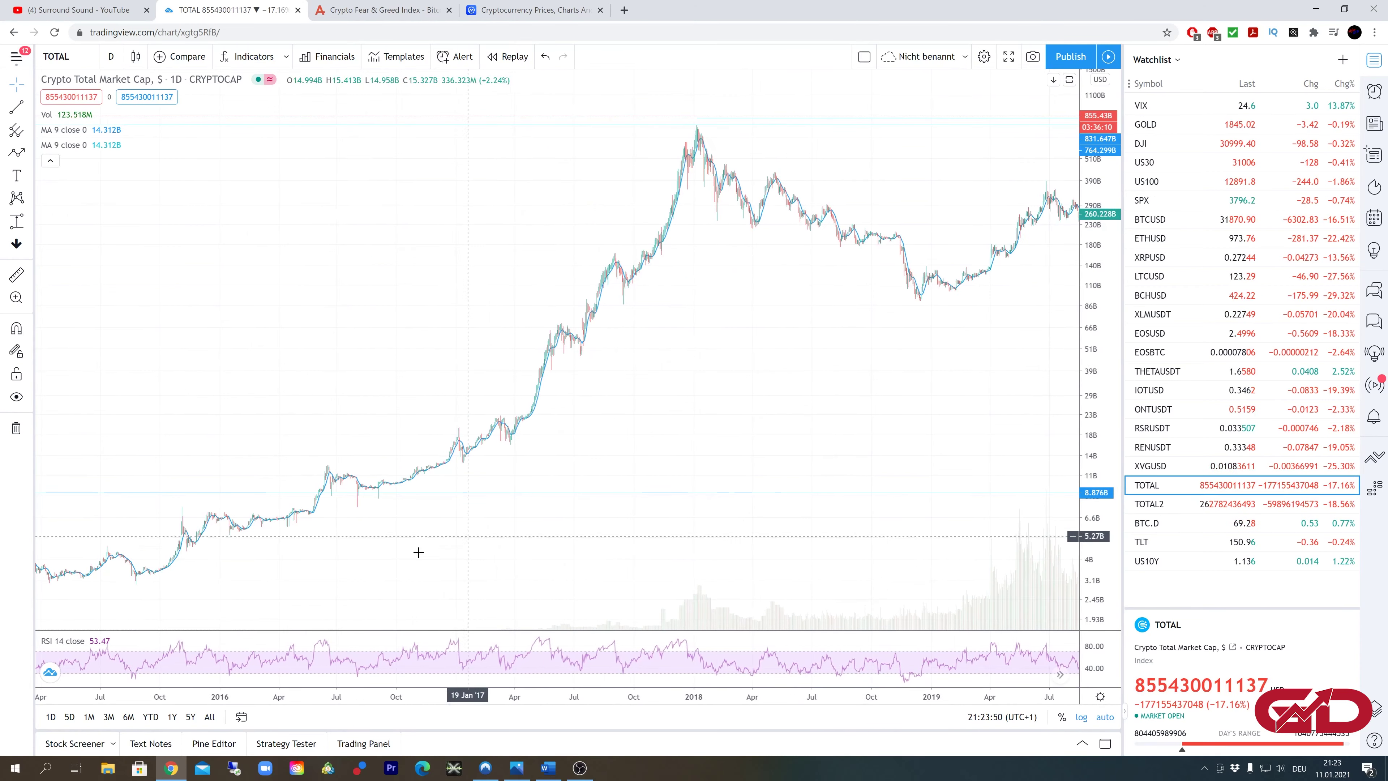
Step: Pan back to 2016 and zoom in until Jan 2016–Feb 2017 fills the daily chart
{"action": "left_click_drag", "start_coordinate": [309, 523], "coordinate": [737, 443]}
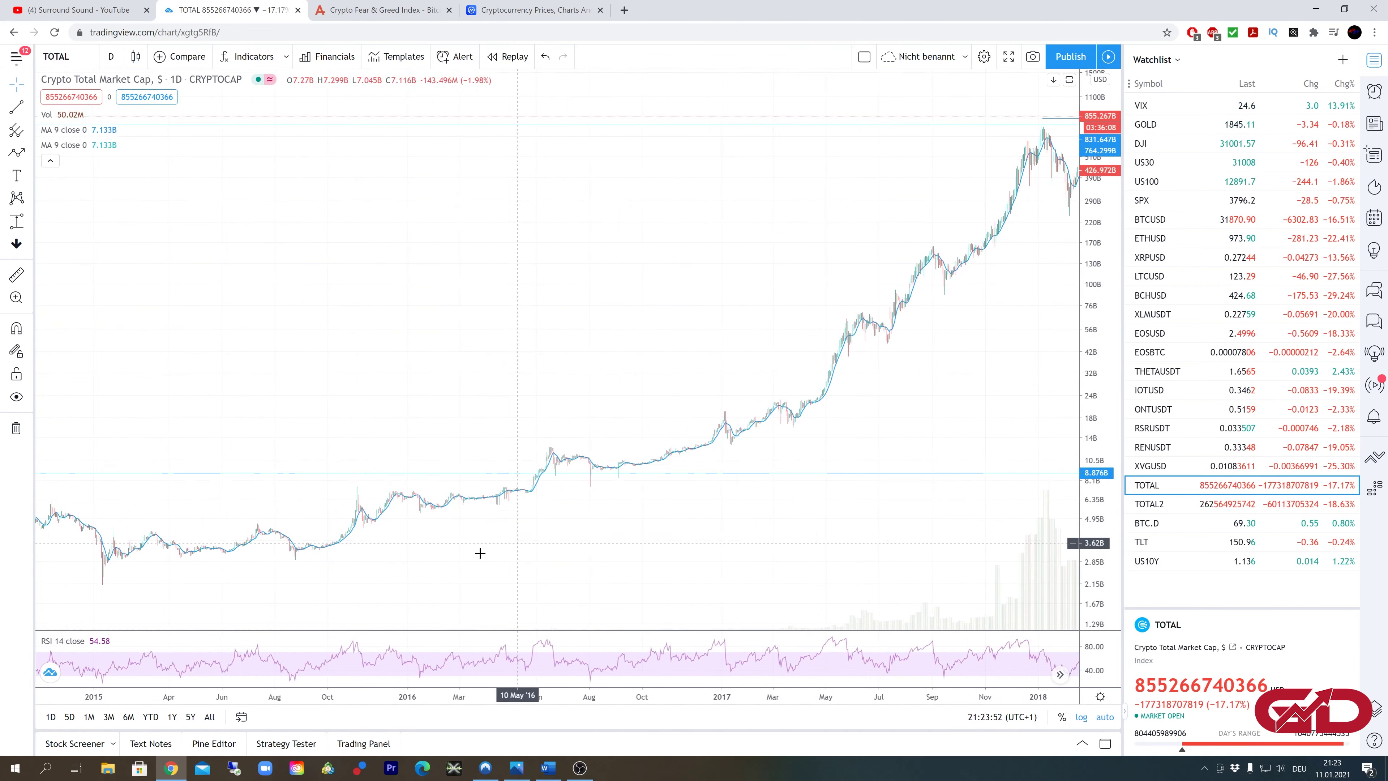
{"action": "scroll", "coordinate": [453, 568], "scroll_direction": "up", "scroll_amount": 2}
{"action": "left_click_drag", "start_coordinate": [452, 567], "coordinate": [724, 525]}
{"action": "scroll", "coordinate": [747, 502], "scroll_direction": "down", "scroll_amount": 2}
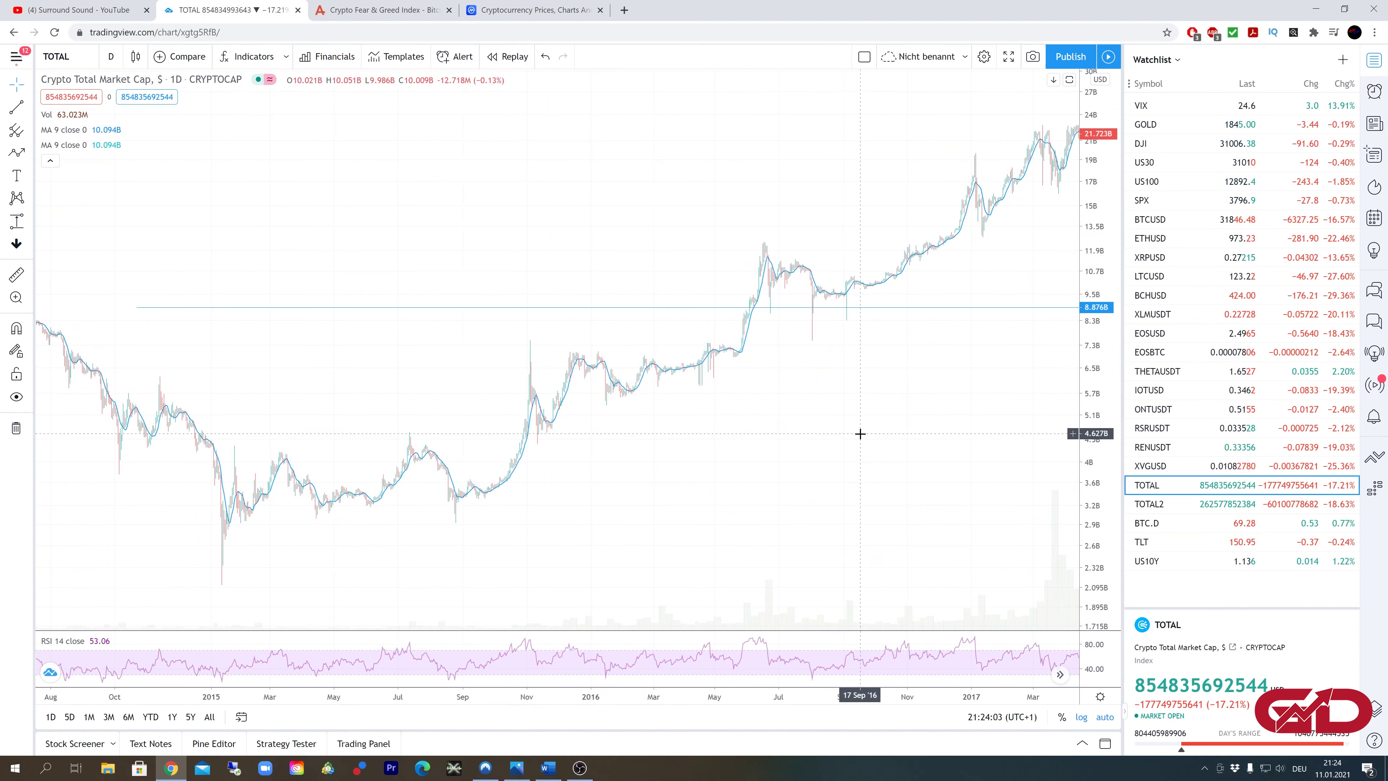
{"action": "scroll", "coordinate": [858, 412], "scroll_direction": "down", "scroll_amount": 1}
{"action": "left_click_drag", "start_coordinate": [867, 422], "coordinate": [692, 473]}
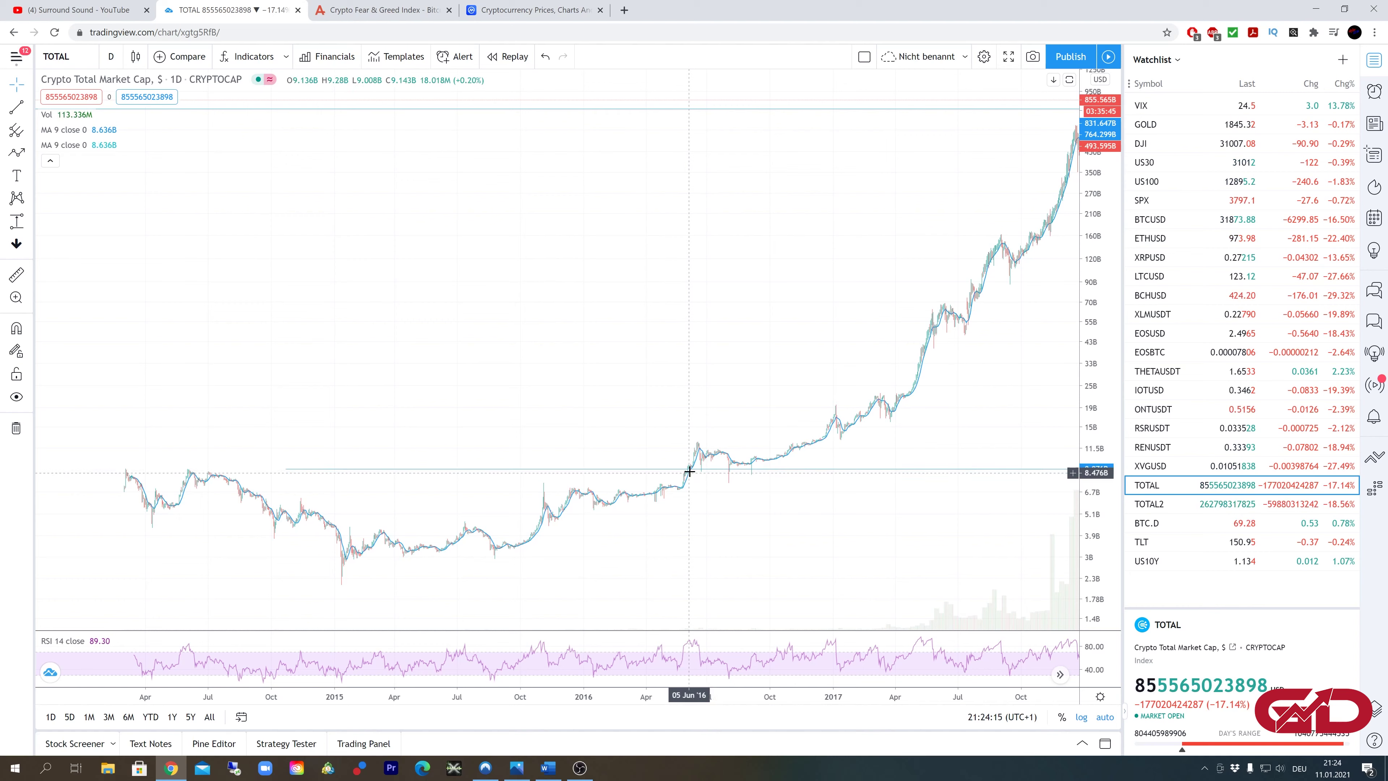
{"action": "left_click_drag", "start_coordinate": [693, 473], "coordinate": [690, 474]}
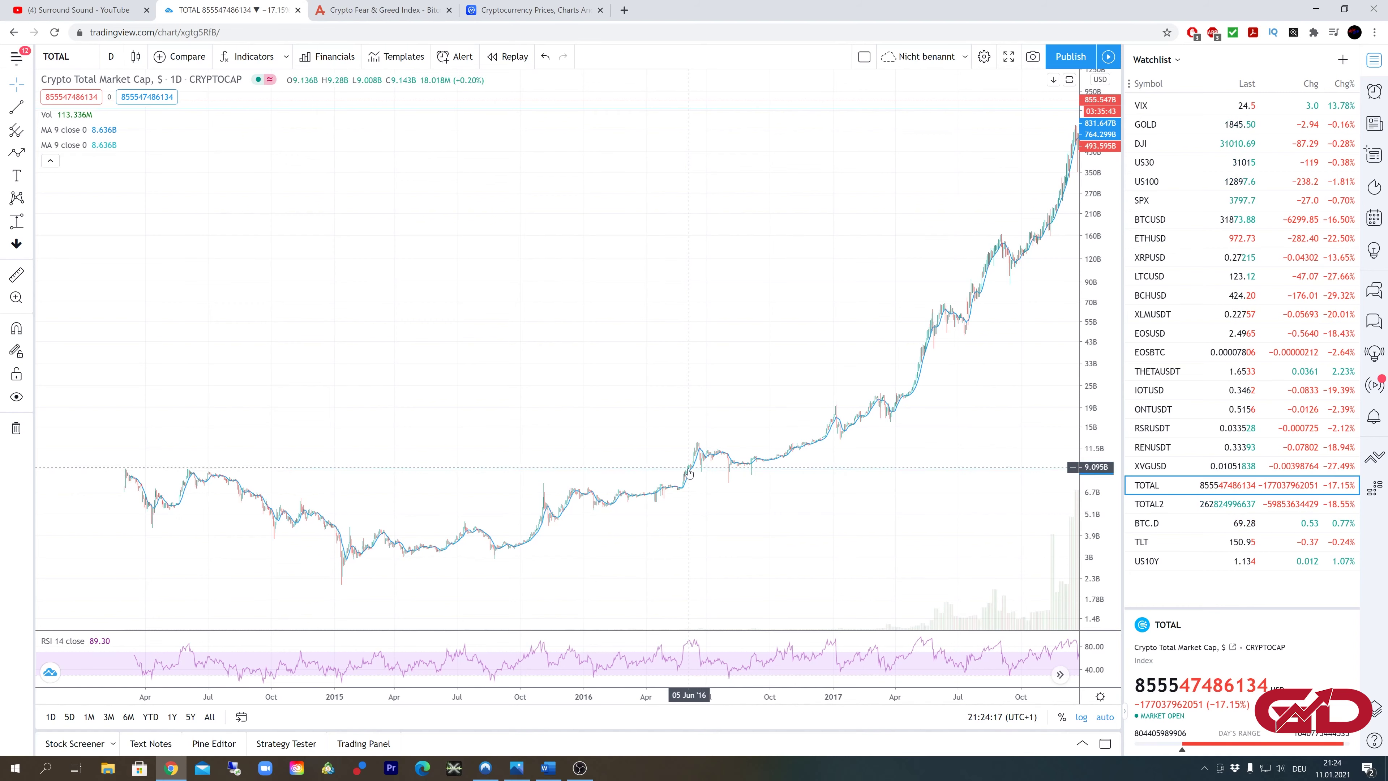
{"action": "scroll", "coordinate": [613, 510], "scroll_direction": "up", "scroll_amount": 3}
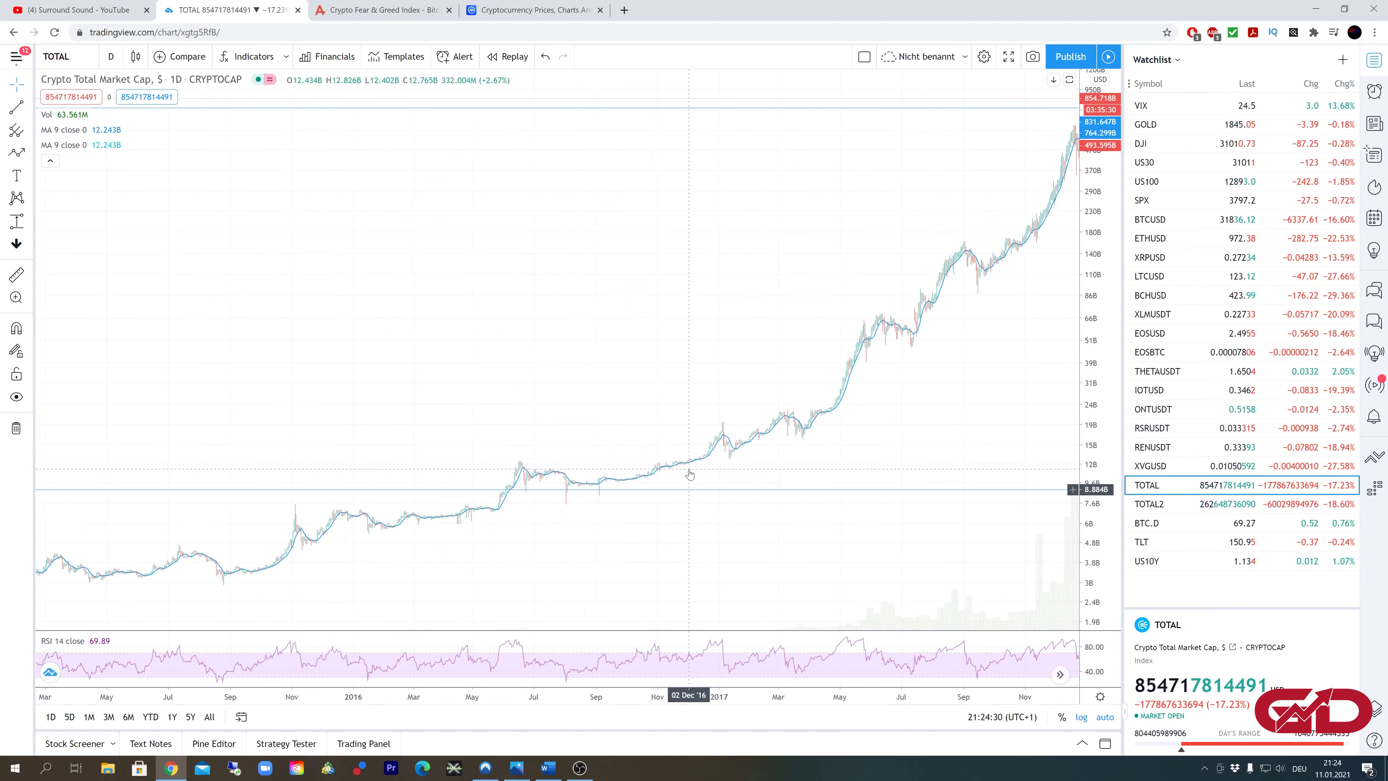
{"action": "scroll", "coordinate": [613, 510], "scroll_direction": "up", "scroll_amount": 5}
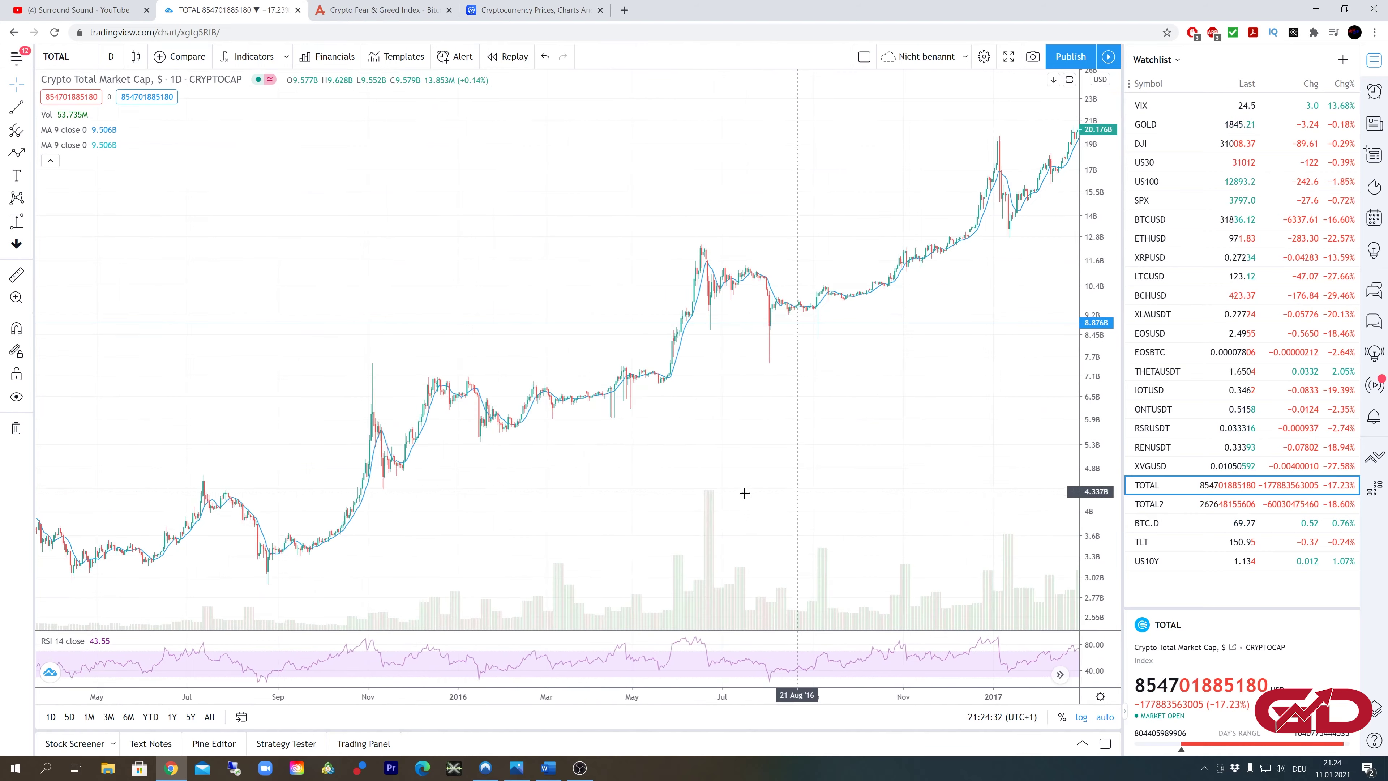
{"action": "scroll", "coordinate": [641, 483], "scroll_direction": "up", "scroll_amount": 3}
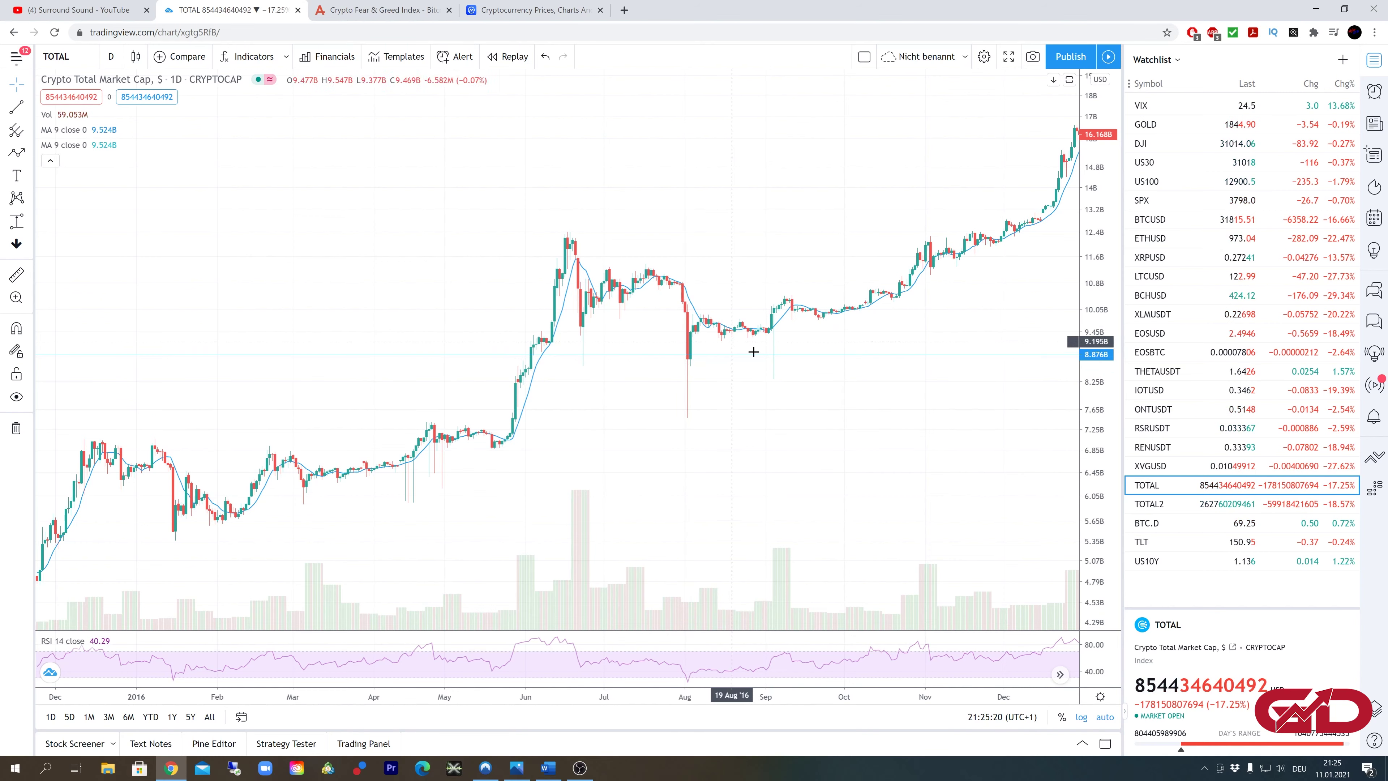
{"action": "left_click_drag", "start_coordinate": [809, 378], "coordinate": [699, 395]}
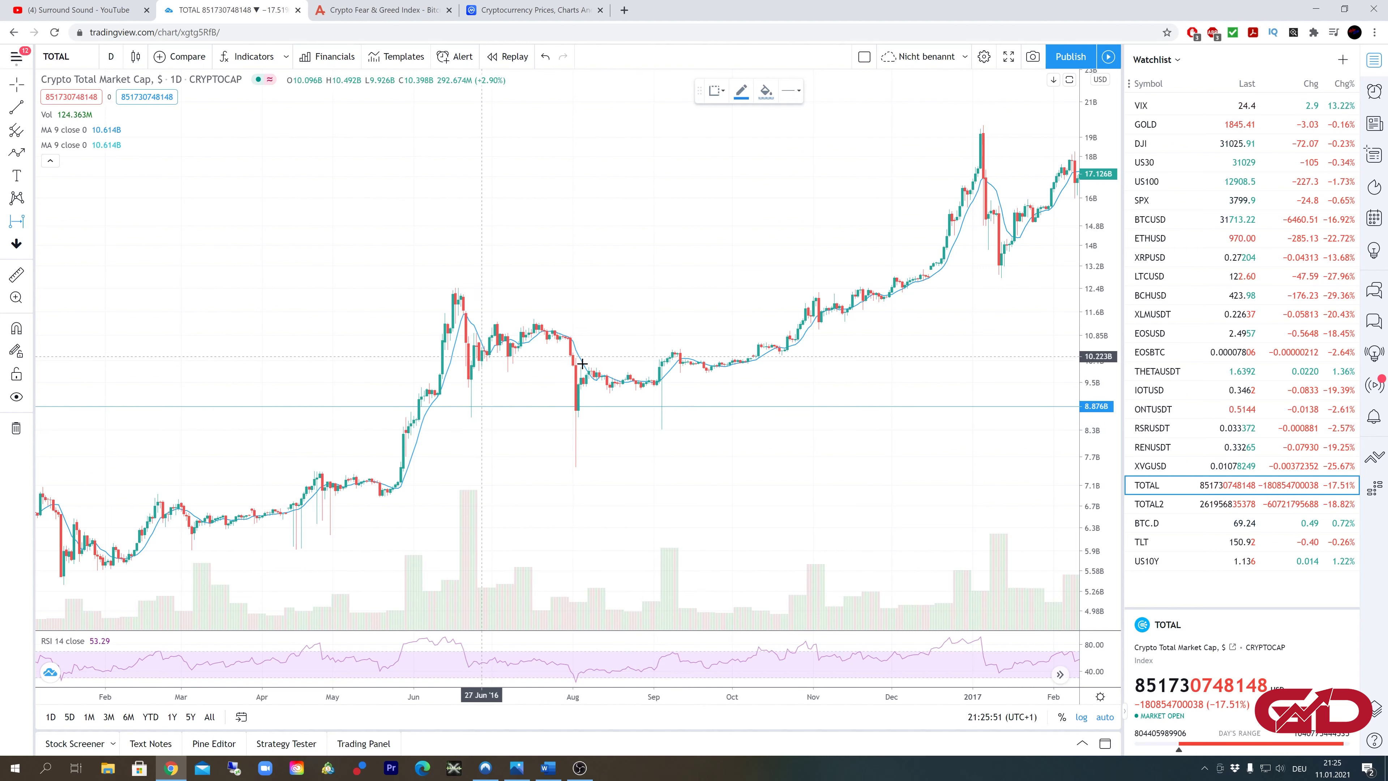
Step: Add a Date Range measurement from the 17 Jun 2016 high to 6 Dec 2016, reading 172 days
{"action": "left_click", "coordinate": [30, 221]}
{"action": "left_click", "coordinate": [245, 335]}
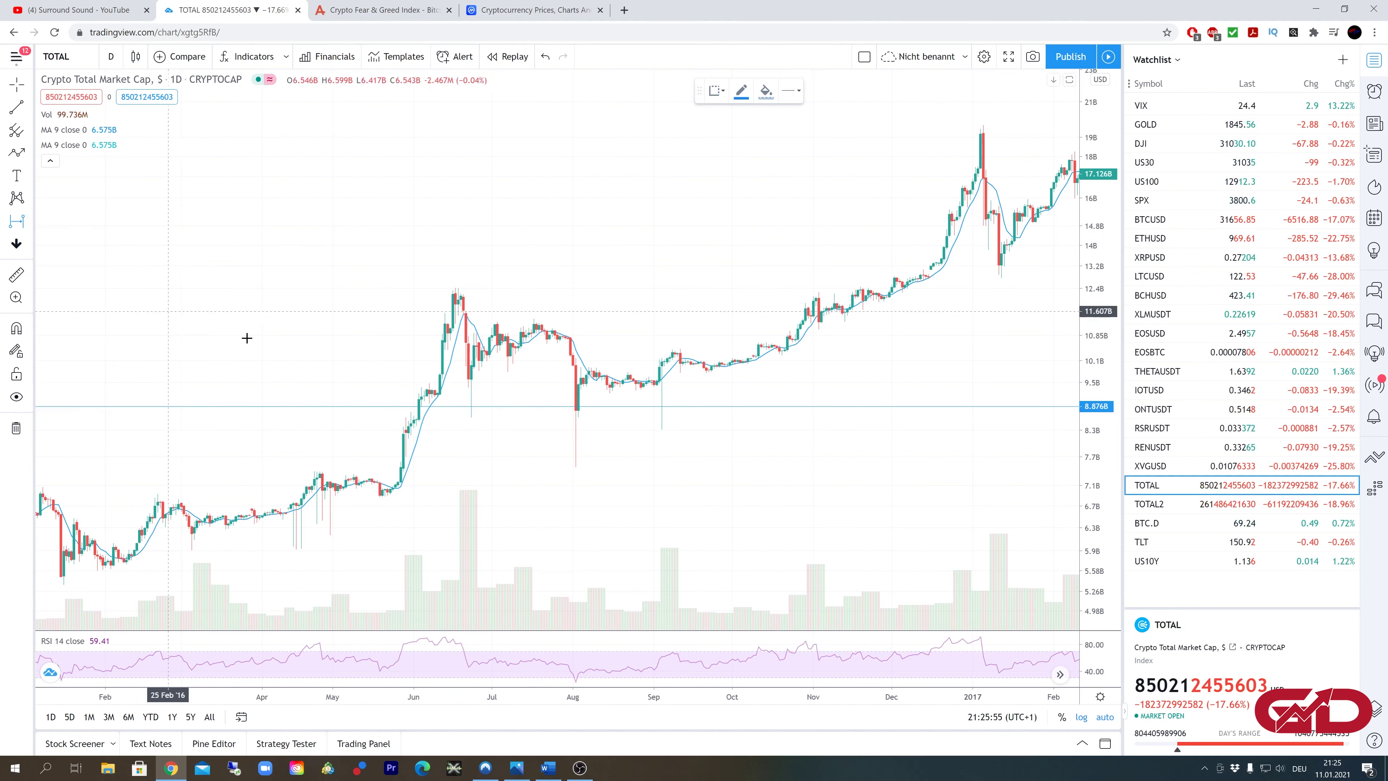
{"action": "left_click", "coordinate": [457, 288]}
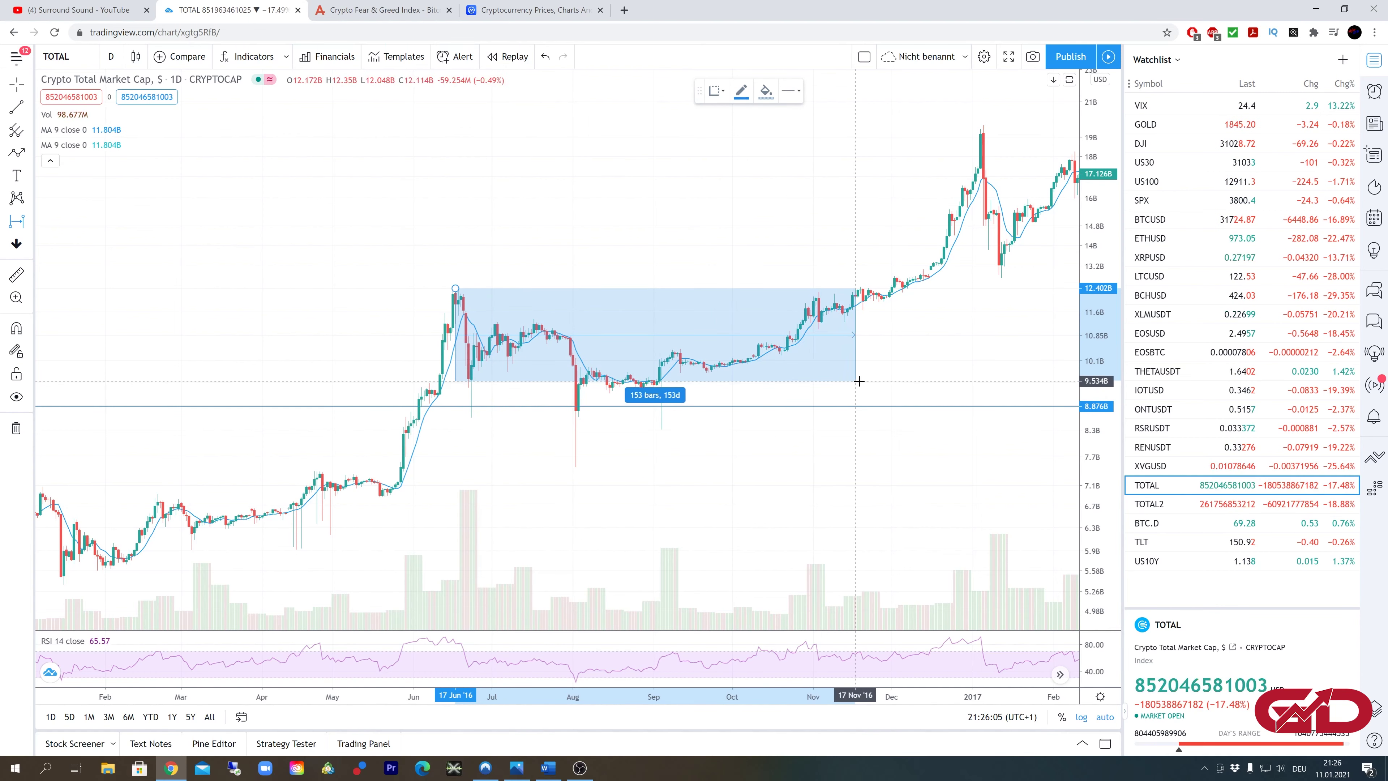
{"action": "left_click", "coordinate": [903, 381]}
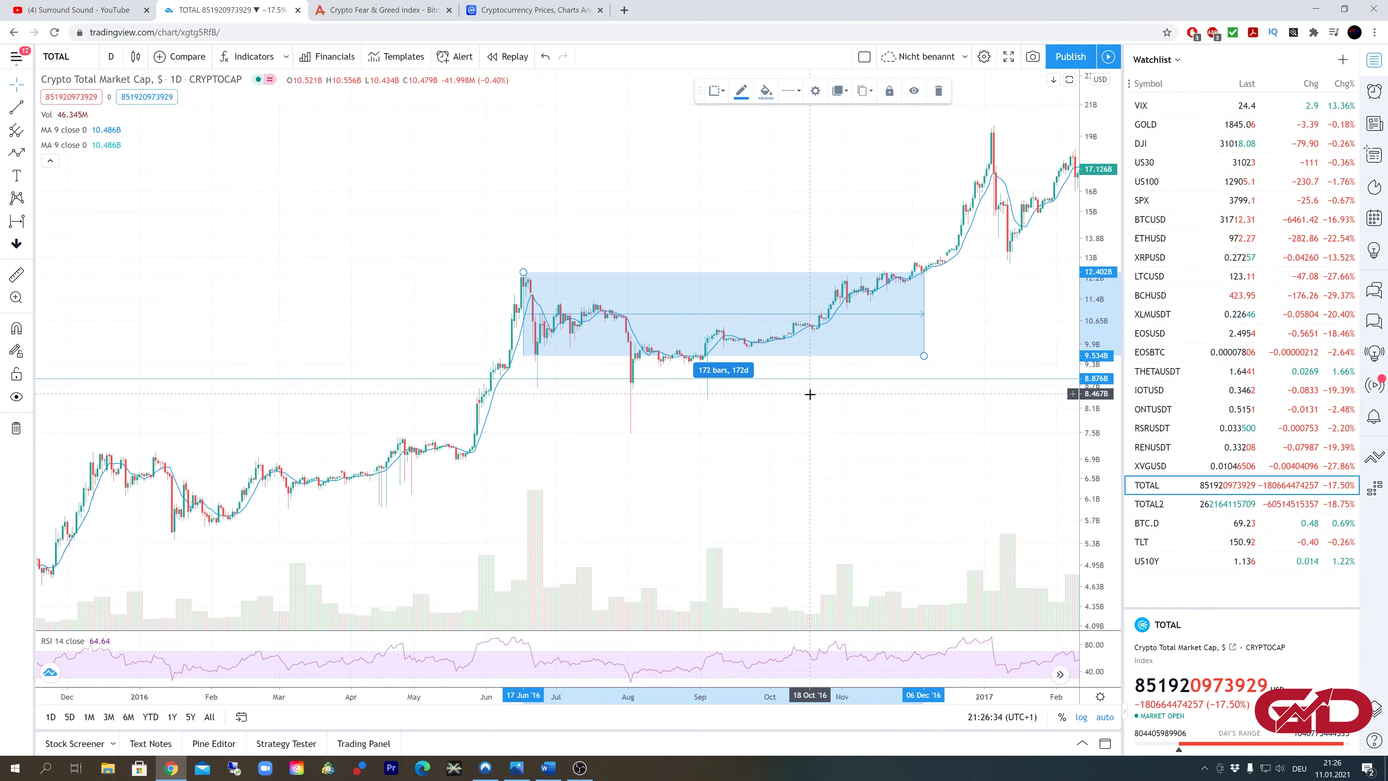
Step: Move the chart from the 2014–2017 view to Nov 2020–Apr 2021, centering the January 2021 spike
{"action": "scroll", "coordinate": [810, 394], "scroll_direction": "down", "scroll_amount": 10}
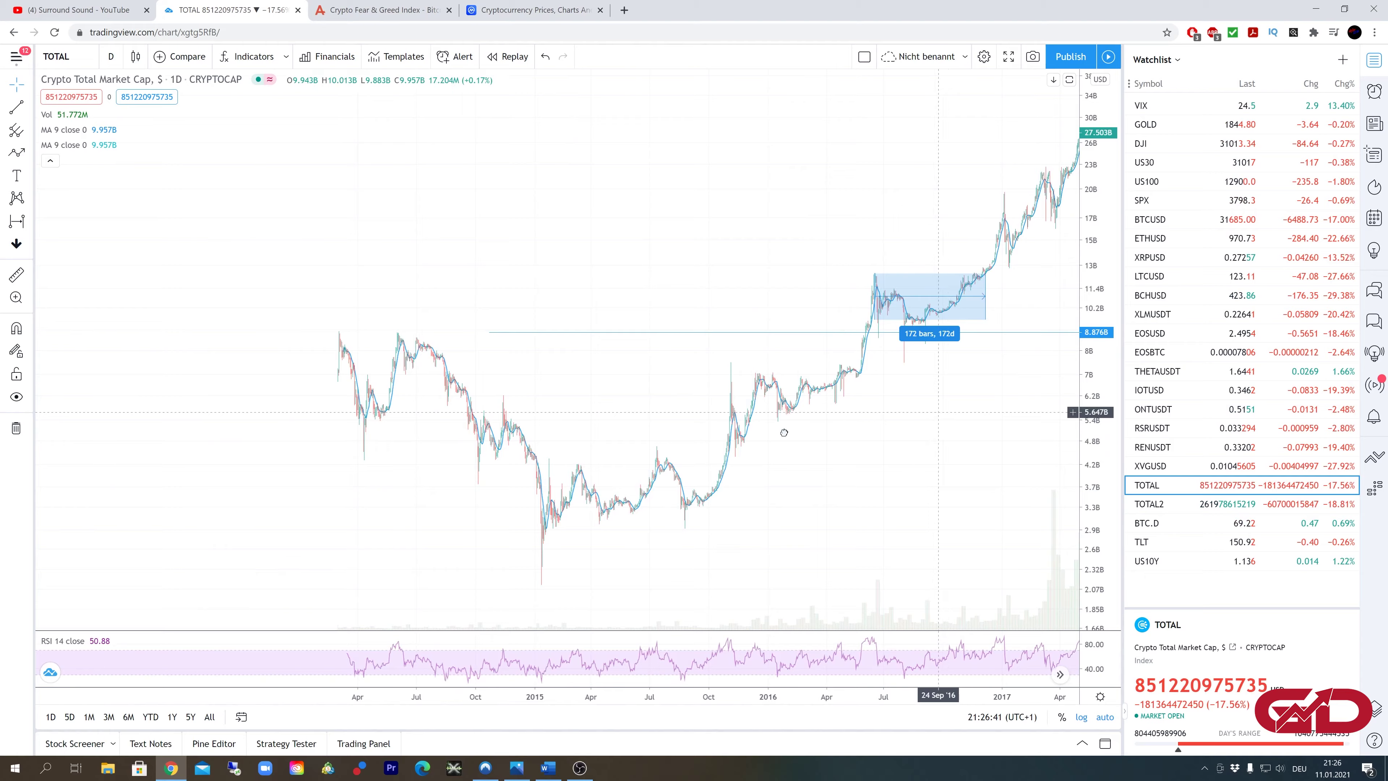
{"action": "left_click_drag", "start_coordinate": [784, 432], "coordinate": [402, 406]}
{"action": "scroll", "coordinate": [907, 375], "scroll_direction": "up", "scroll_amount": 5}
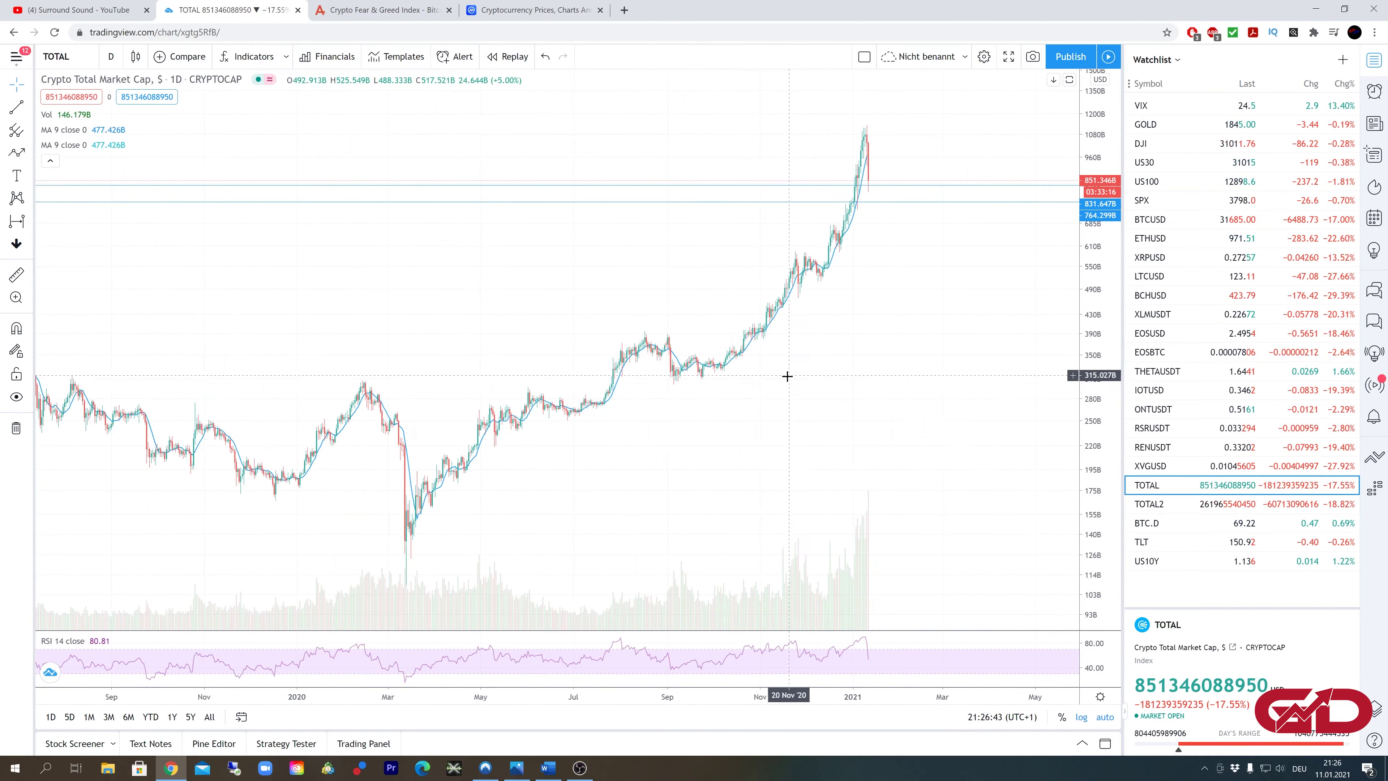
{"action": "scroll", "coordinate": [663, 418], "scroll_direction": "up", "scroll_amount": 6}
{"action": "left_click_drag", "start_coordinate": [527, 440], "coordinate": [806, 406]}
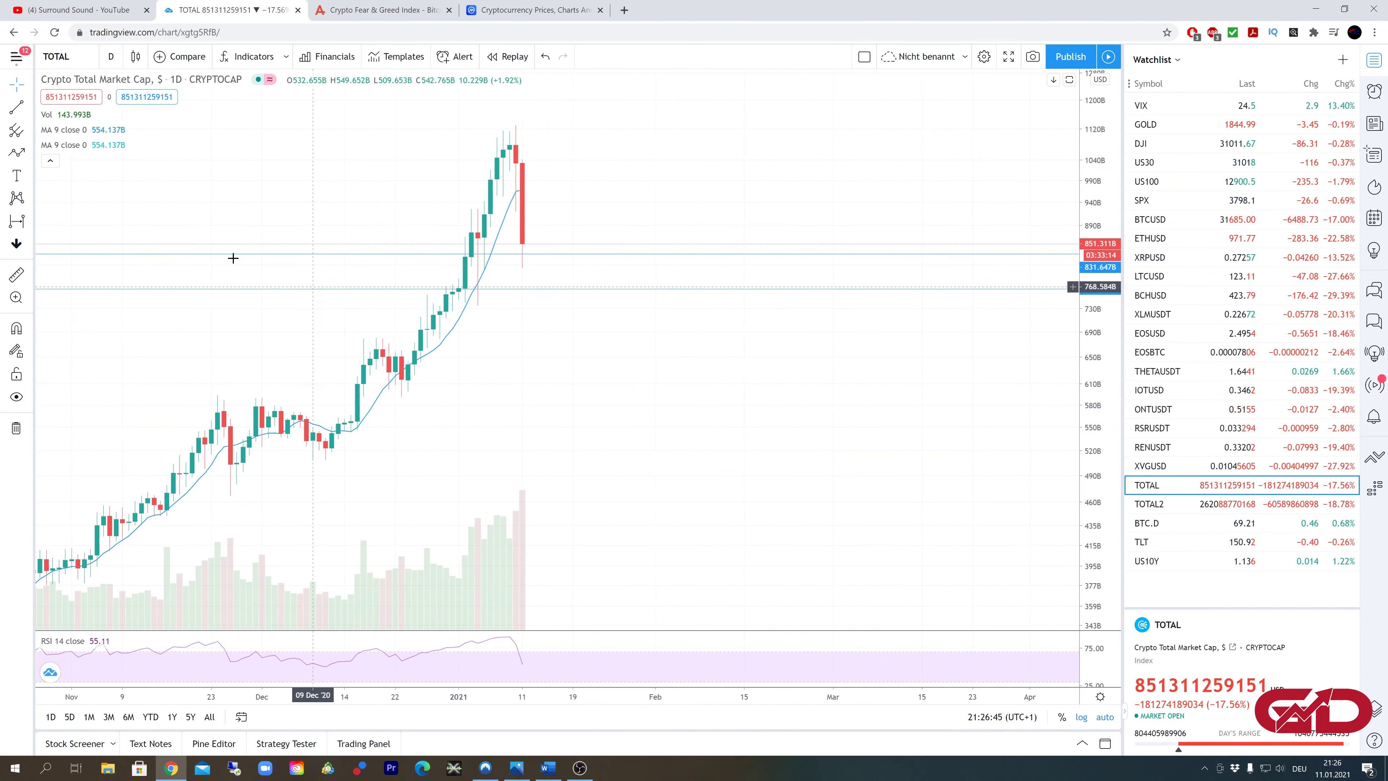
Step: Draw a trial line from the latest candle to above the early-February peak, then undo and delete it
{"action": "left_click", "coordinate": [552, 254]}
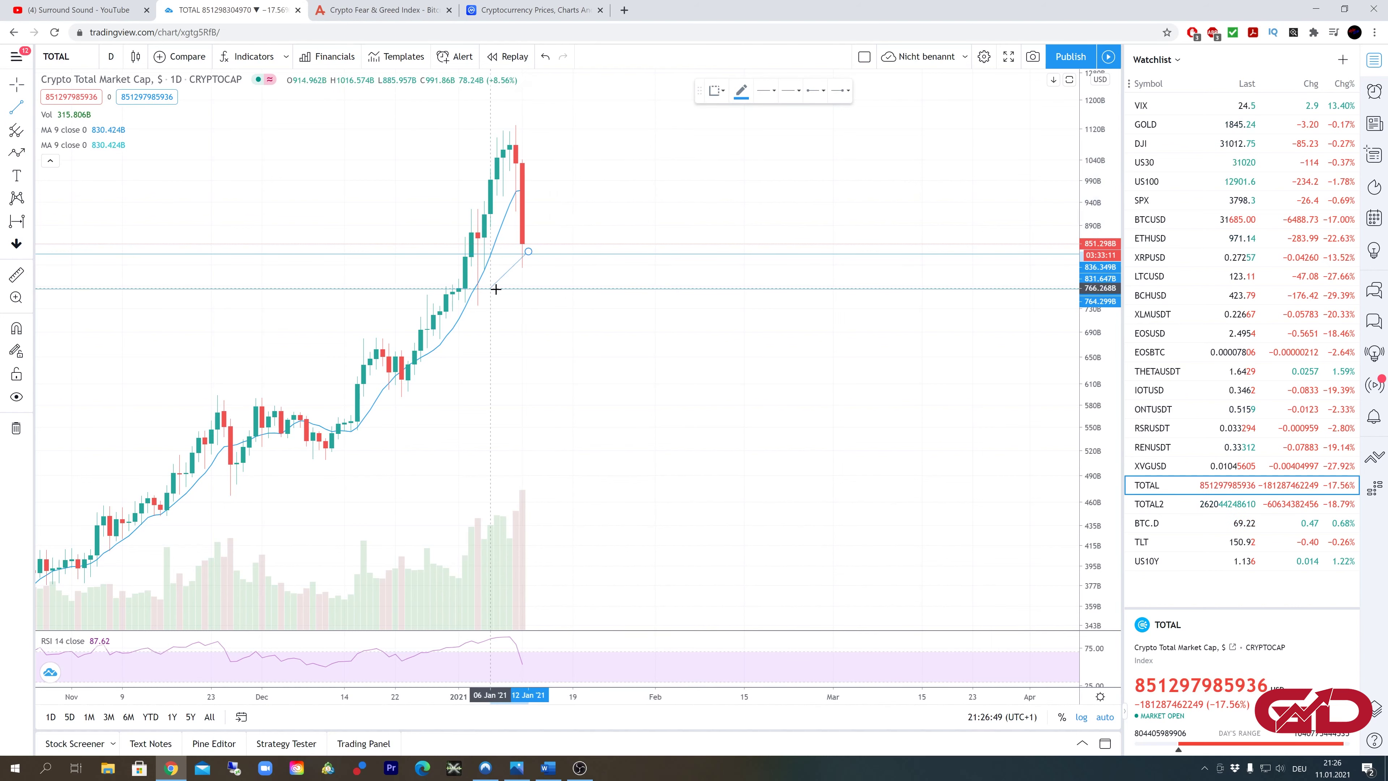
{"action": "left_click", "coordinate": [662, 90]}
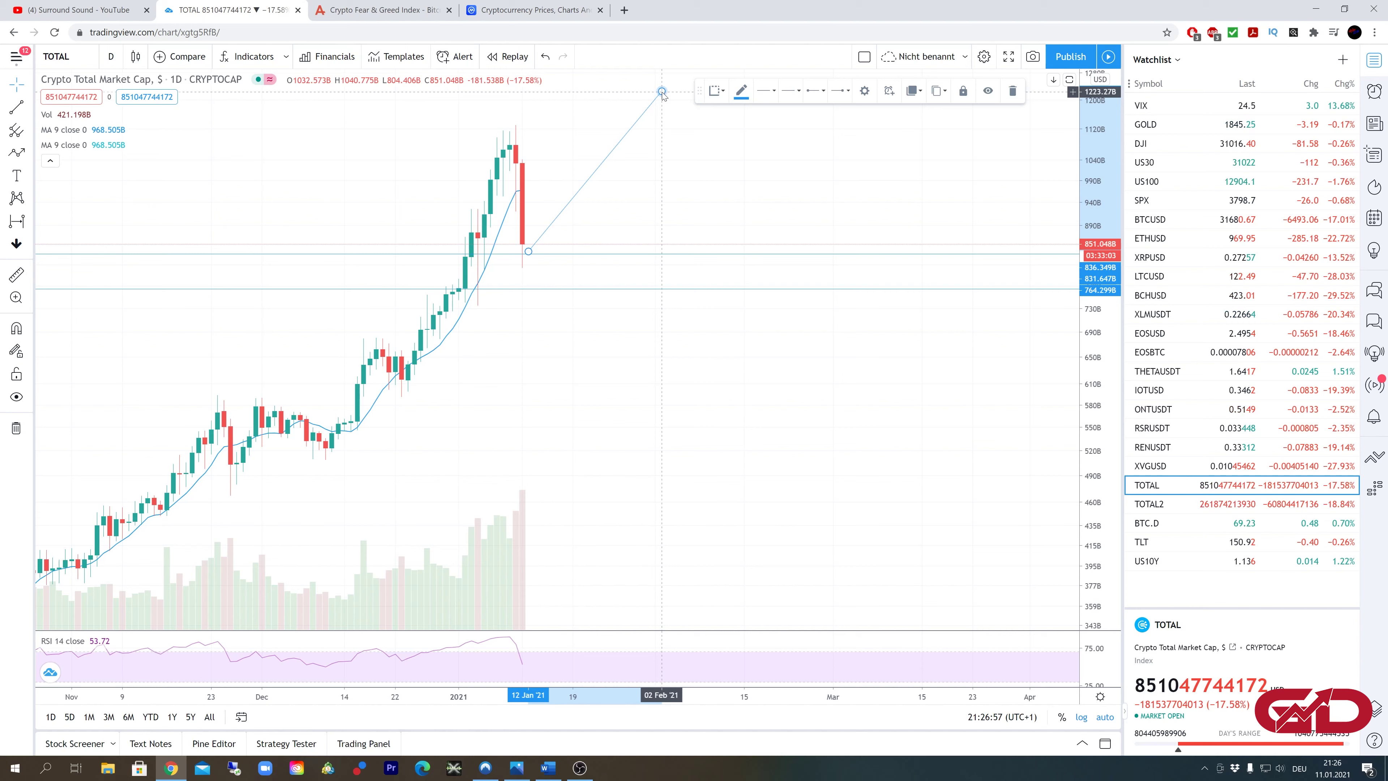
{"action": "key", "text": "ctrl+z"}
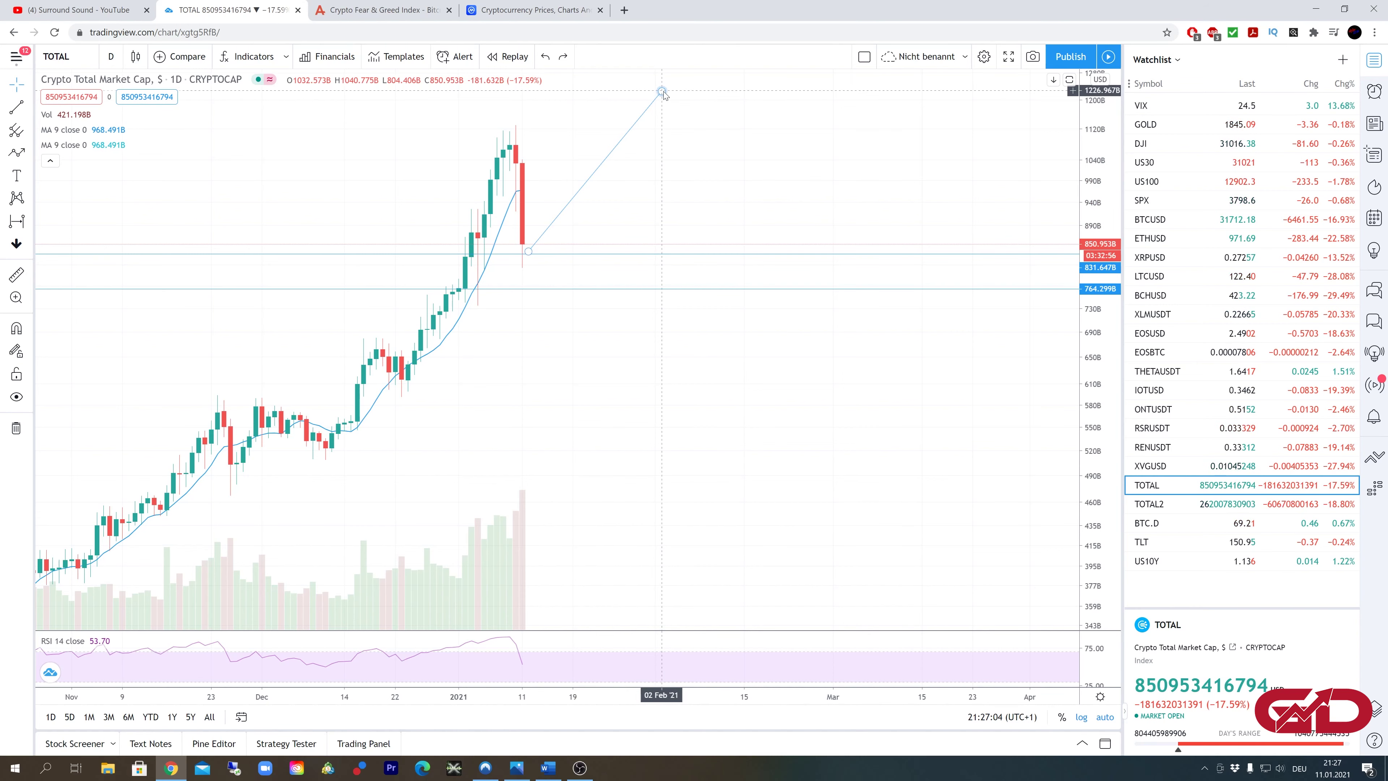
{"action": "key", "text": "Delete"}
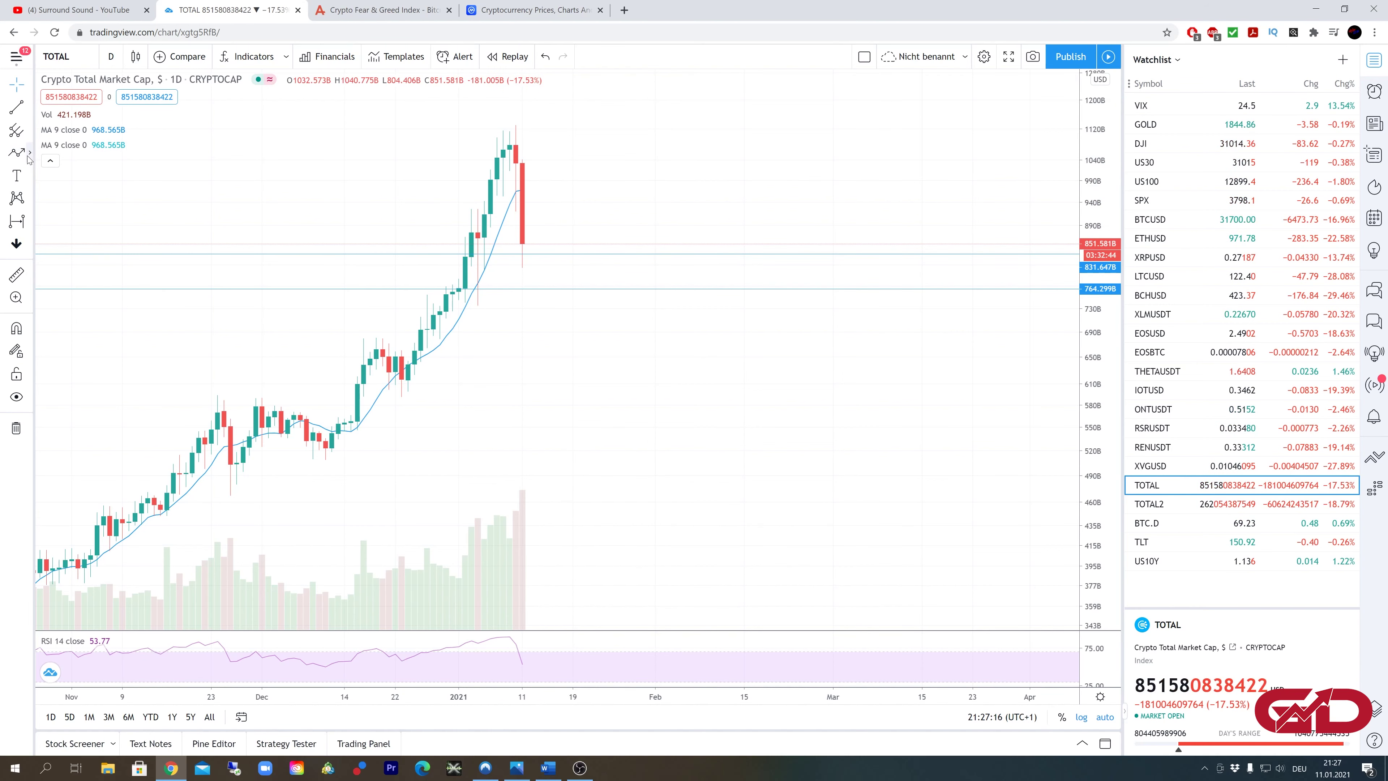
{"action": "left_click", "coordinate": [29, 153]}
{"action": "left_click", "coordinate": [65, 149]}
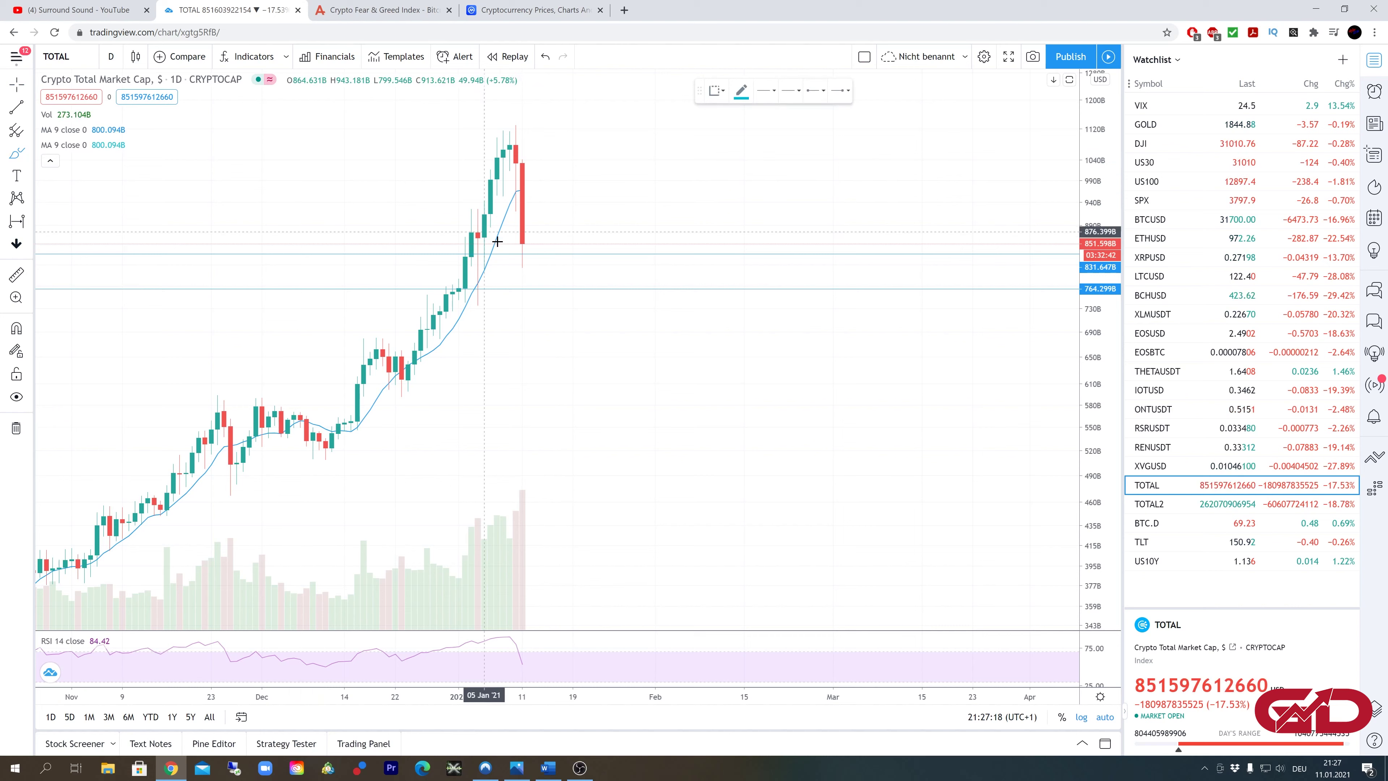
{"action": "left_click", "coordinate": [522, 245]}
{"action": "mouse_move", "coordinate": [523, 250]}
{"action": "left_mouse_down"}
{"action": "mouse_move", "coordinate": [574, 195]}
{"action": "mouse_move", "coordinate": [602, 240]}
{"action": "mouse_move", "coordinate": [661, 181]}
{"action": "mouse_move", "coordinate": [689, 217]}
{"action": "mouse_move", "coordinate": [730, 161]}
{"action": "mouse_move", "coordinate": [765, 199]}
{"action": "mouse_move", "coordinate": [783, 188]}
{"action": "mouse_move", "coordinate": [788, 337]}
{"action": "mouse_move", "coordinate": [809, 263]}
{"action": "left_mouse_up"}
{"action": "mouse_move", "coordinate": [831, 210]}
{"action": "left_mouse_down"}
{"action": "mouse_move", "coordinate": [879, 207]}
{"action": "mouse_move", "coordinate": [901, 291]}
{"action": "left_mouse_up"}
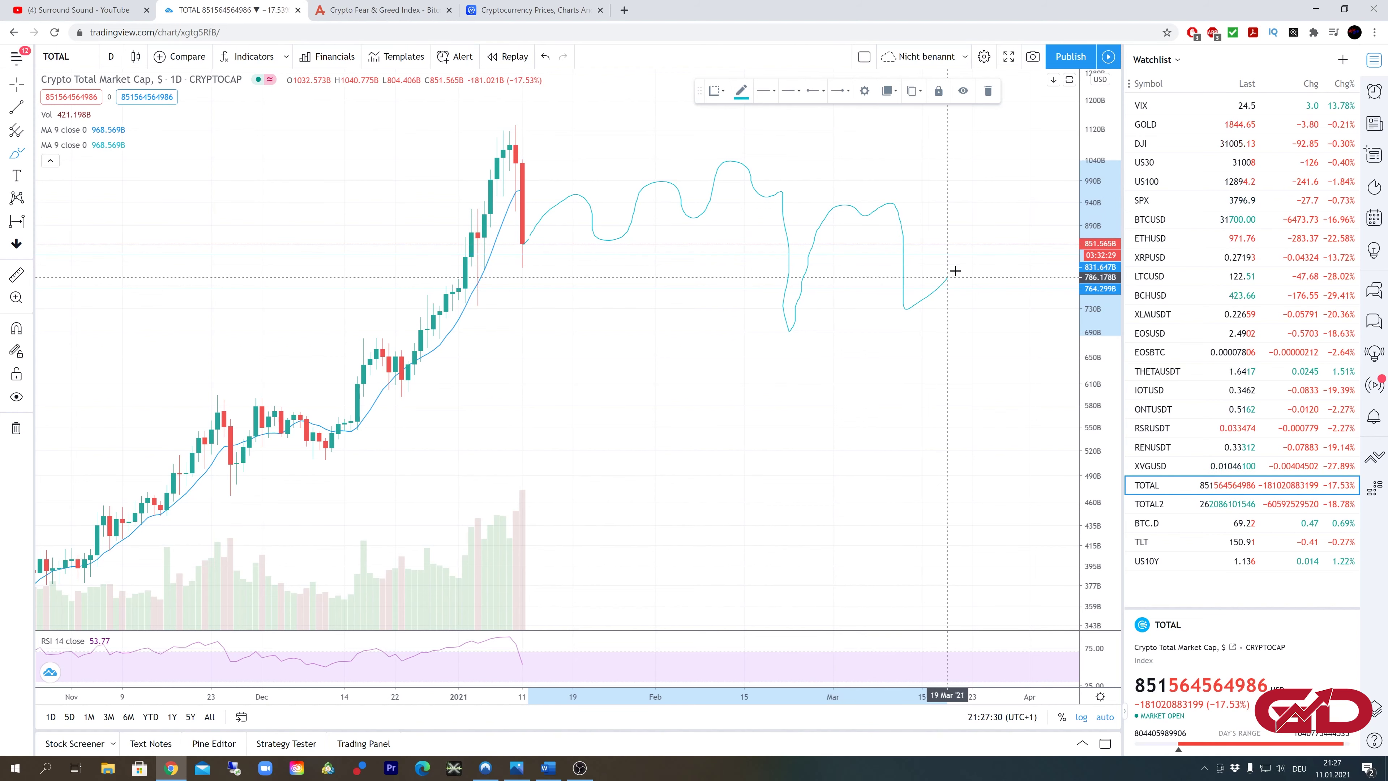
{"action": "left_click_drag", "start_coordinate": [955, 270], "coordinate": [985, 124]}
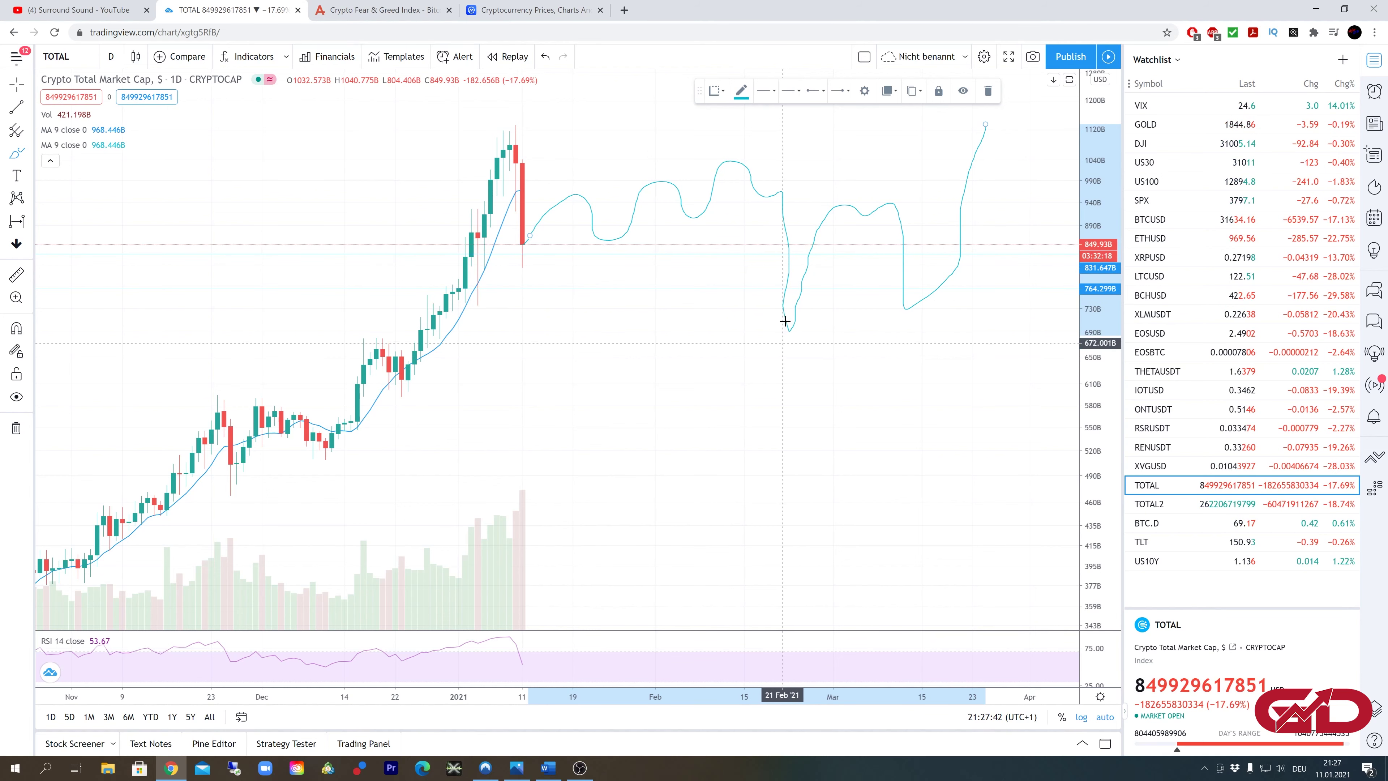
{"action": "left_click_drag", "start_coordinate": [906, 359], "coordinate": [813, 365]}
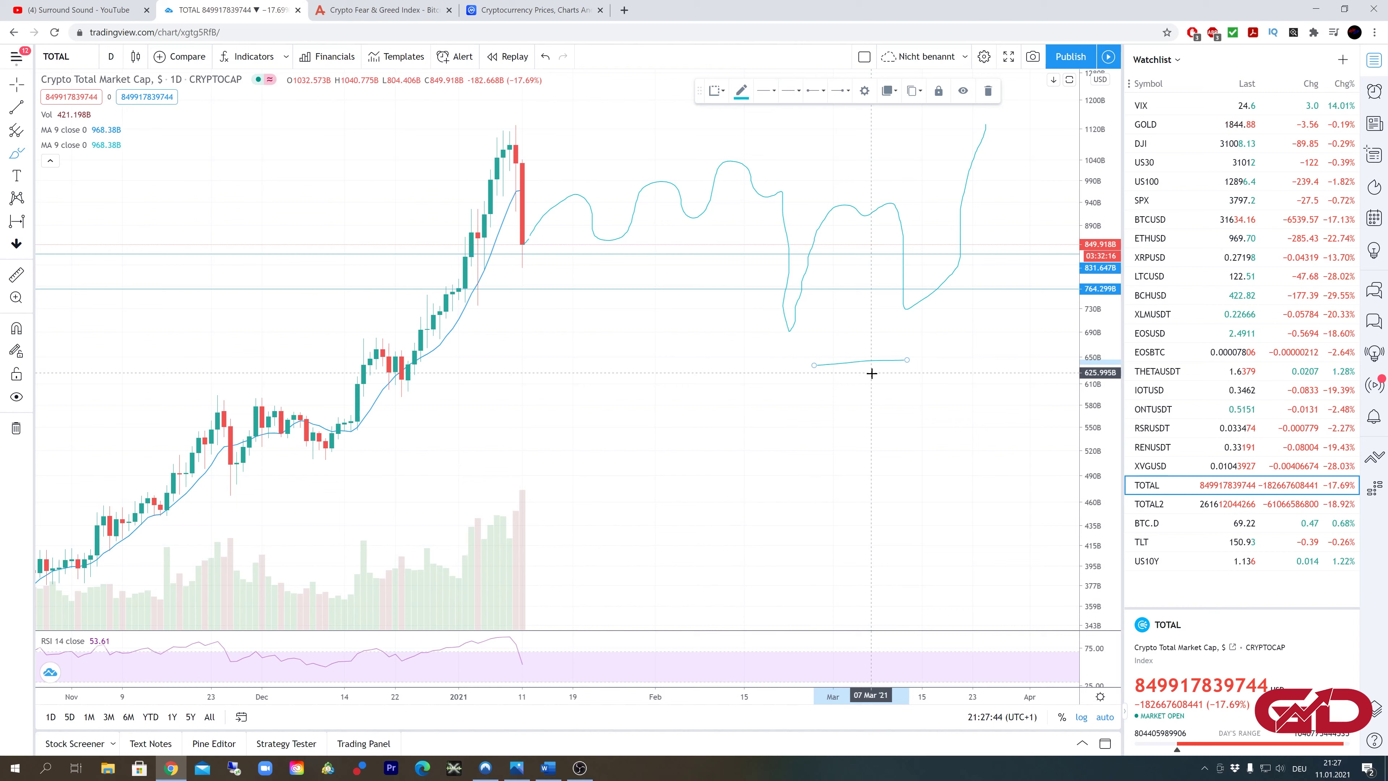
{"action": "key", "text": "Delete"}
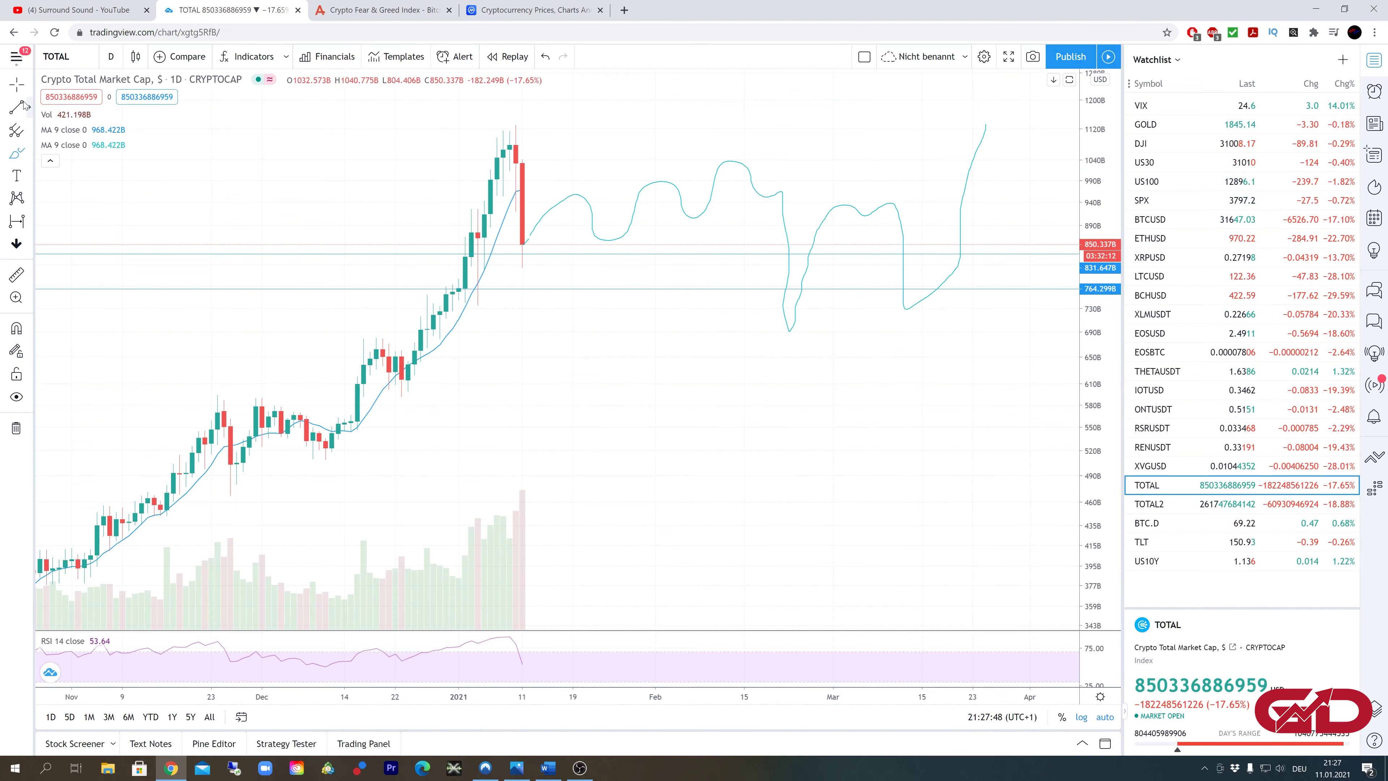
{"action": "left_click", "coordinate": [16, 84]}
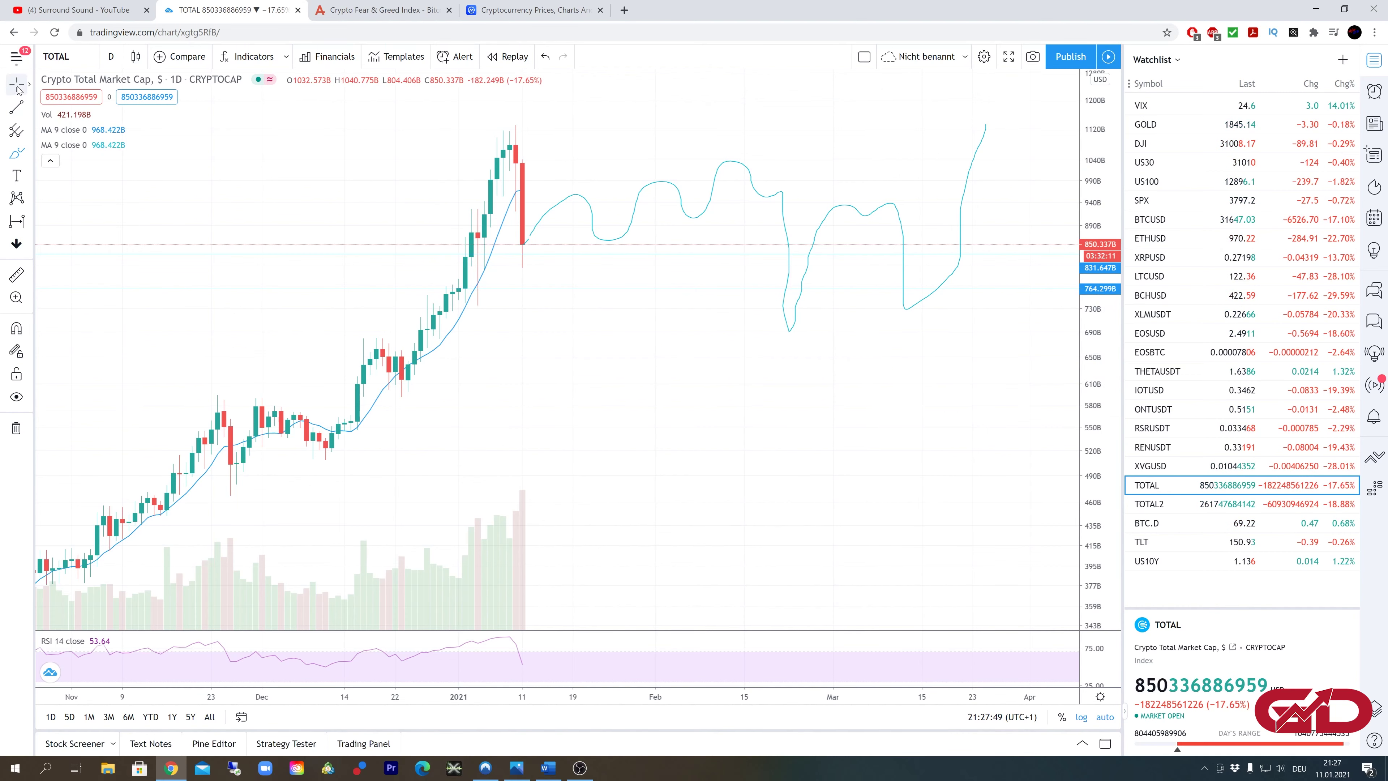
{"action": "left_click", "coordinate": [985, 125]}
{"action": "key", "text": "Delete"}
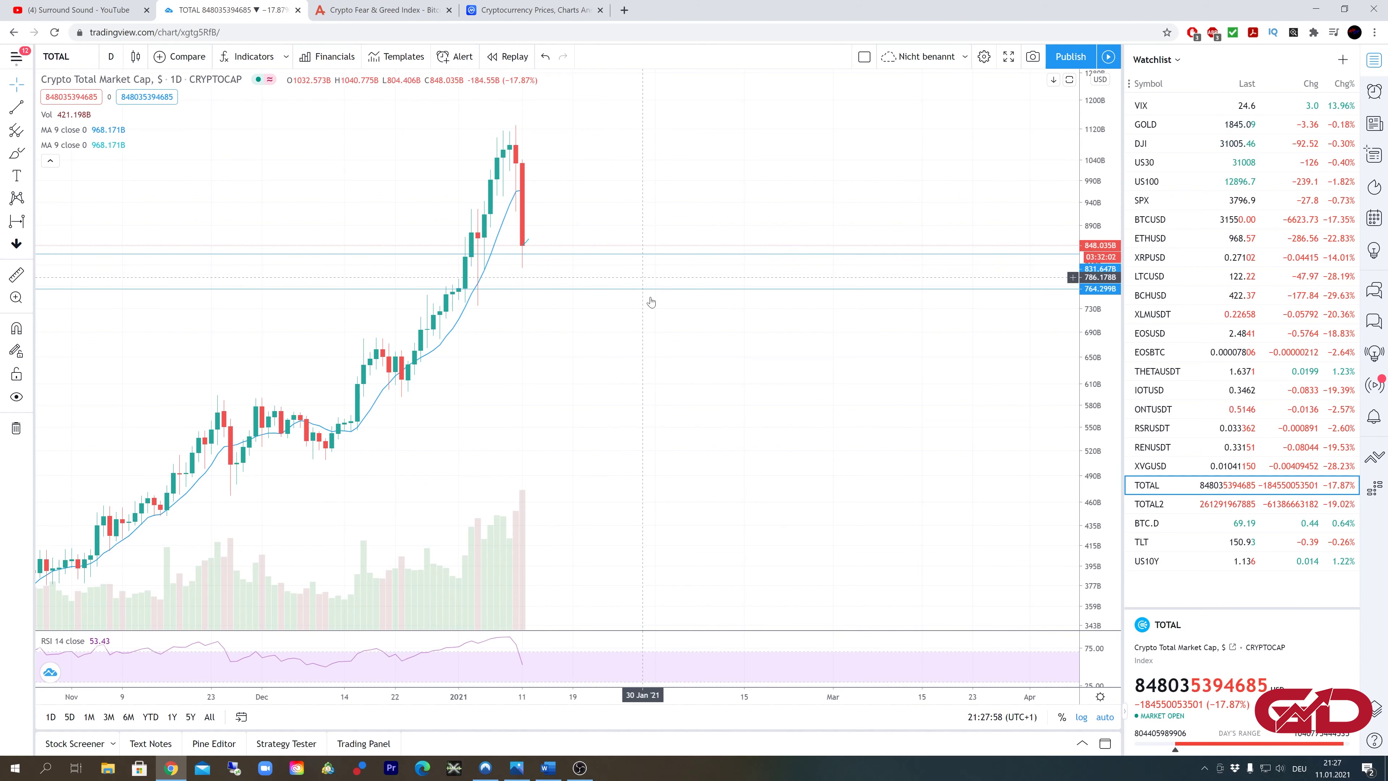
Step: Nudge the TOTAL chart slightly left, then bring up Buyer Index.PNG in Photos maximized
{"action": "left_click_drag", "start_coordinate": [660, 314], "coordinate": [610, 326]}
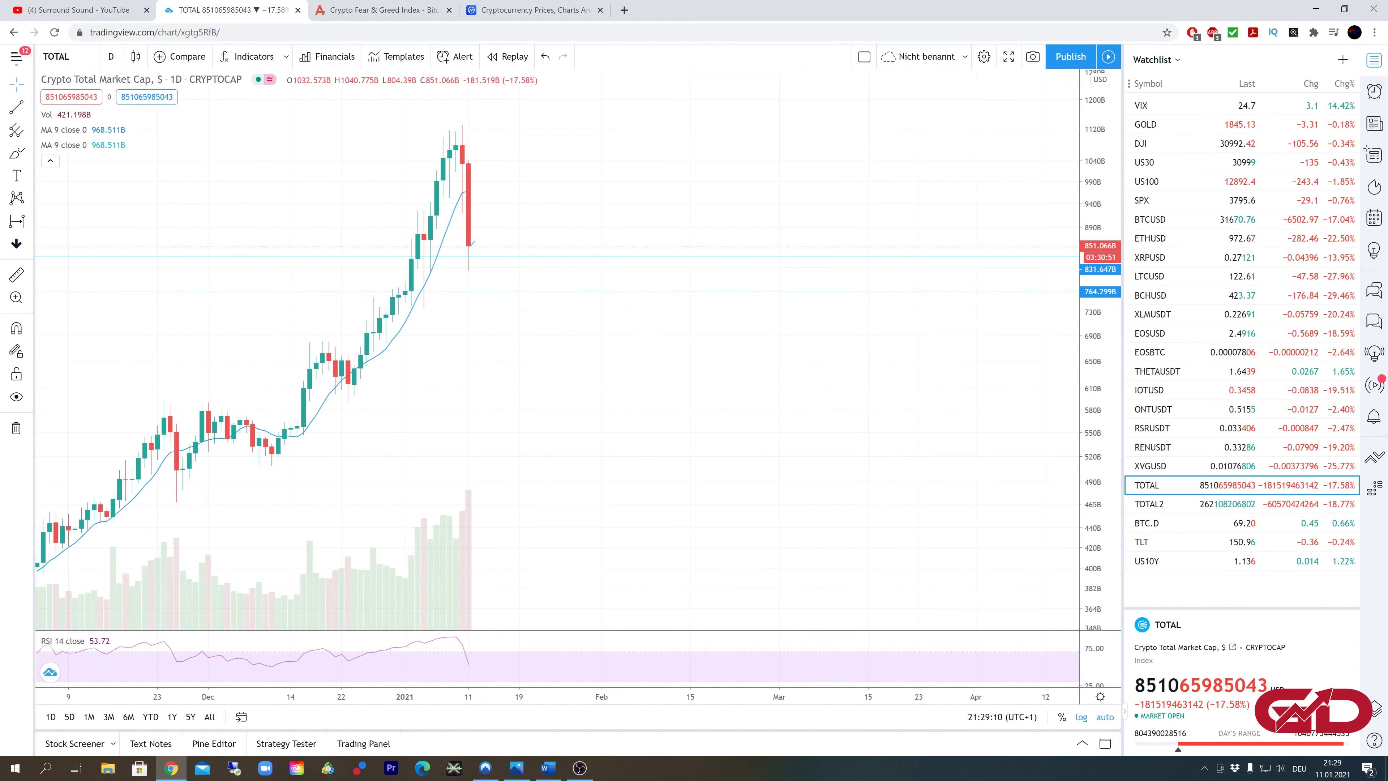
{"action": "key", "text": "alt+Tab"}
{"action": "double_click", "coordinate": [714, 175]}
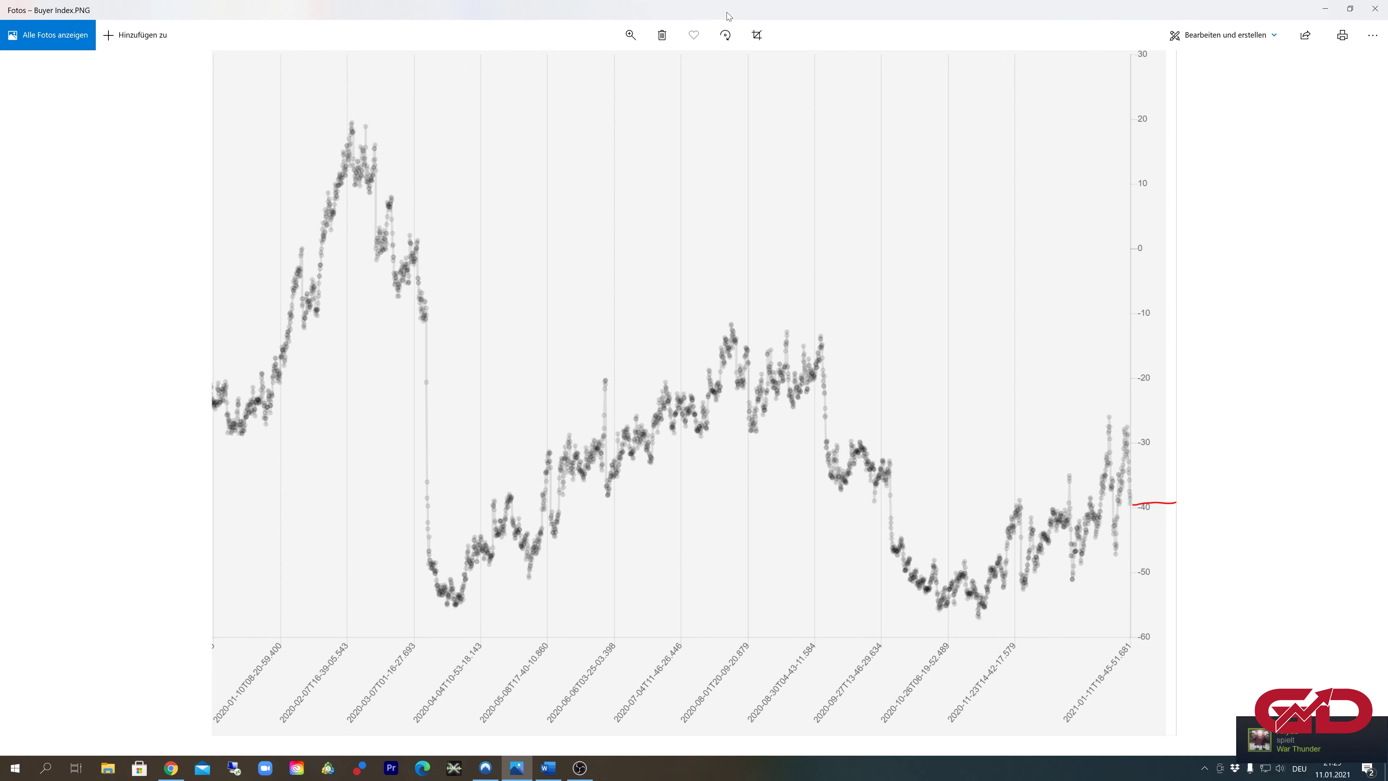
Step: Switch from Photos back to Chrome showing the TradingView Crypto Total Market Cap chart
{"action": "key", "text": "alt+Tab"}
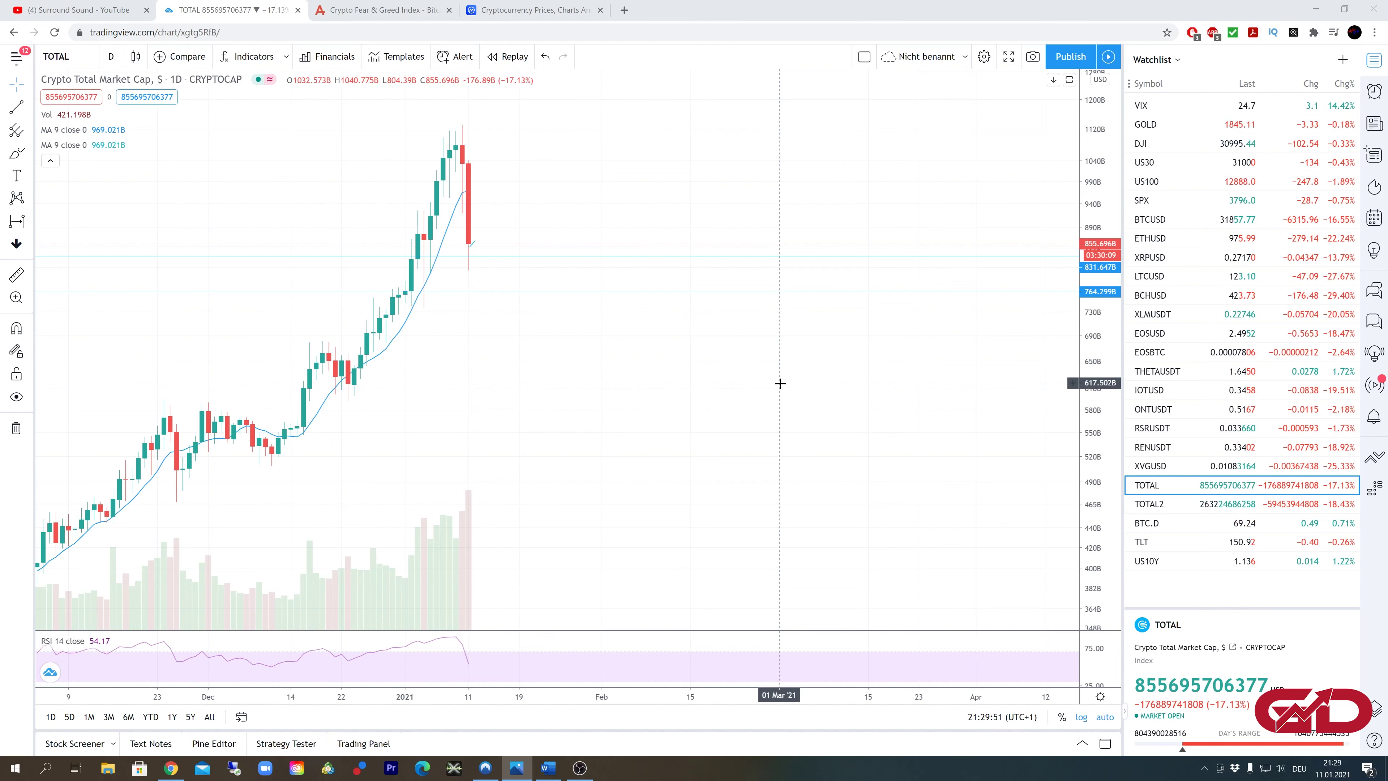
Step: Zoom out to 2016–2021 to see the 172-bar box, shift slightly left, and zoom back in
{"action": "scroll", "coordinate": [672, 375], "scroll_direction": "down", "scroll_amount": 3}
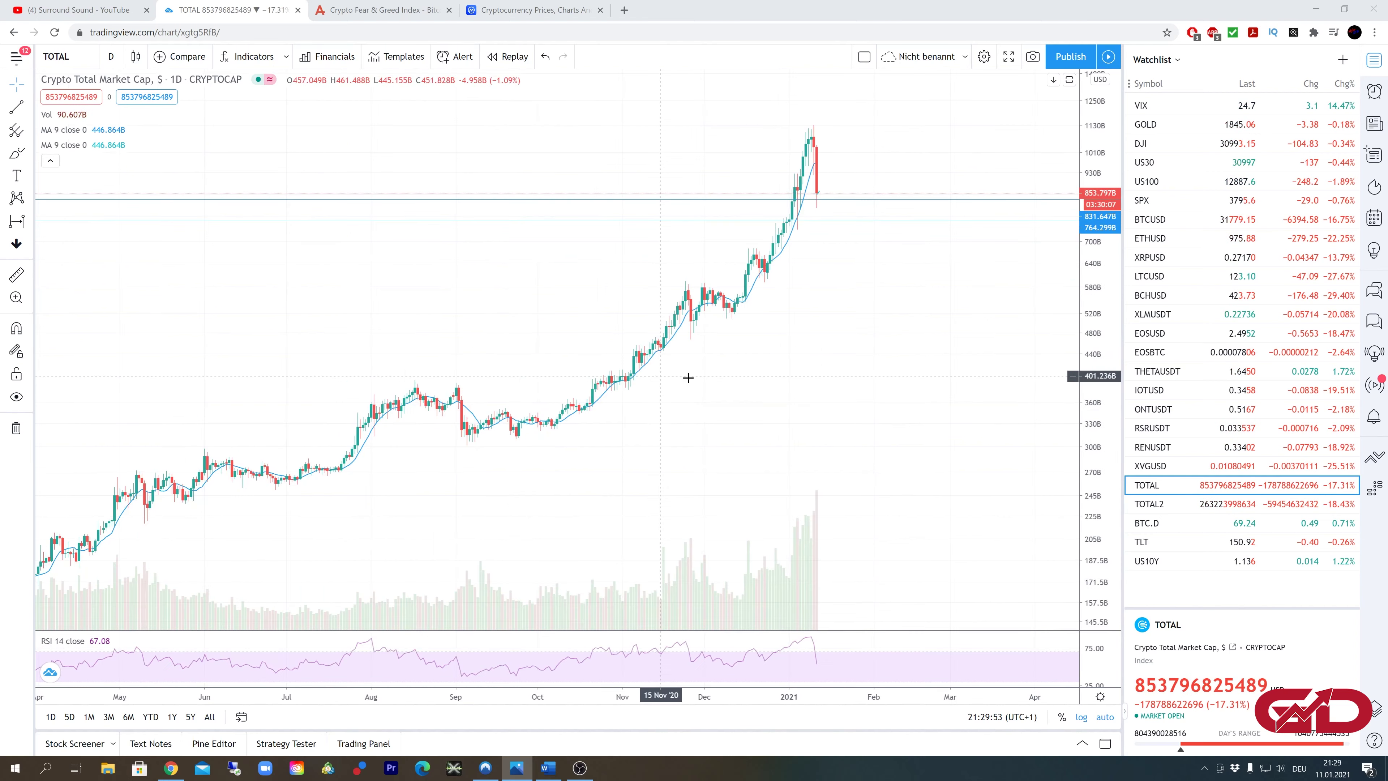
{"action": "scroll", "coordinate": [730, 370], "scroll_direction": "down", "scroll_amount": 5}
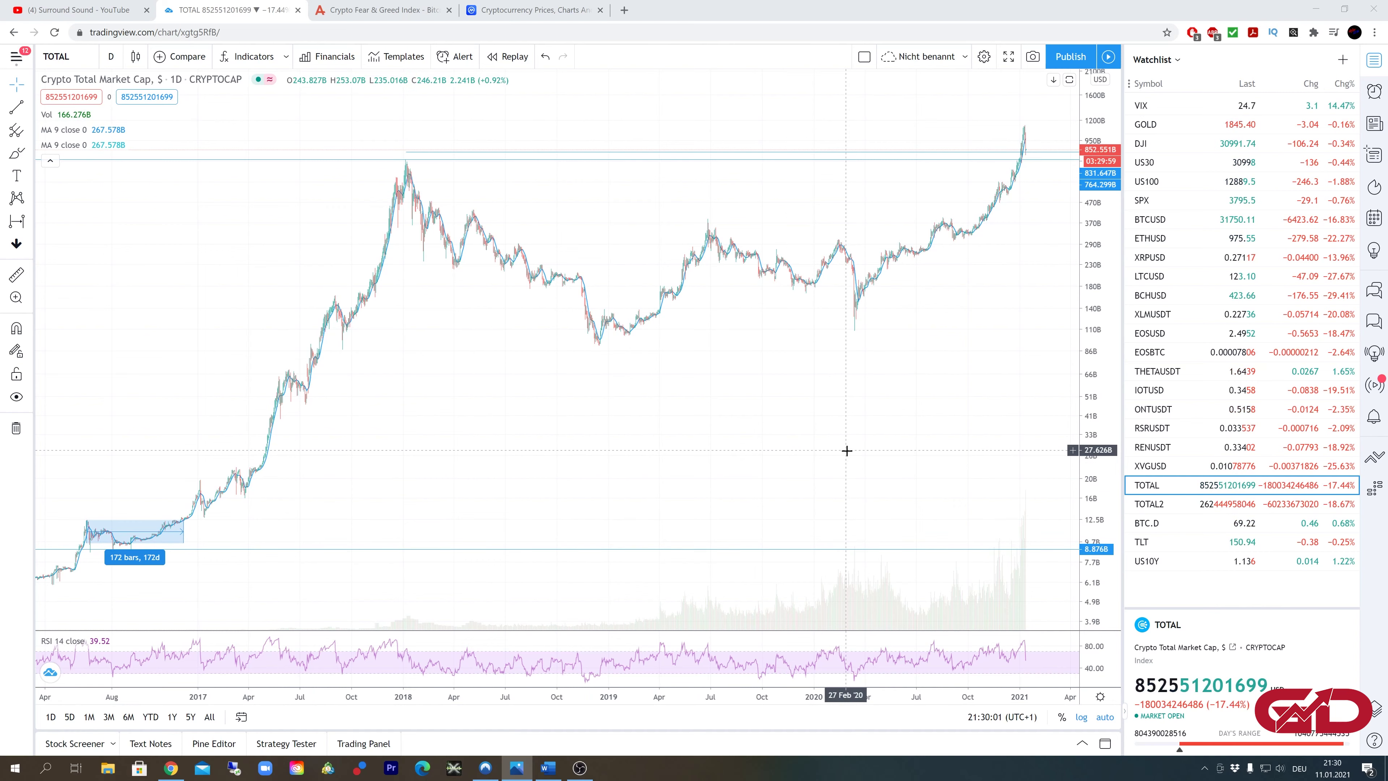
{"action": "left_click_drag", "start_coordinate": [846, 450], "coordinate": [790, 458]}
{"action": "scroll", "coordinate": [790, 458], "scroll_direction": "up", "scroll_amount": 10}
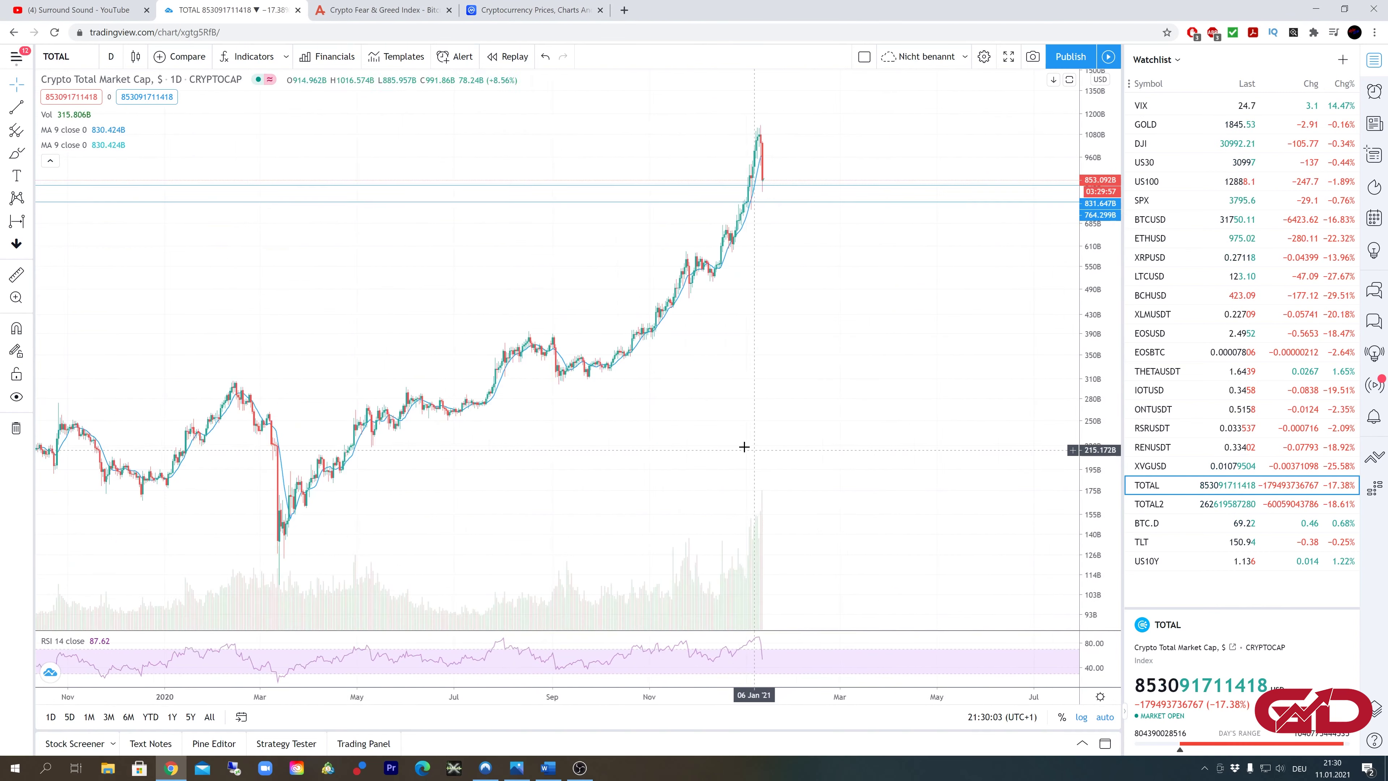